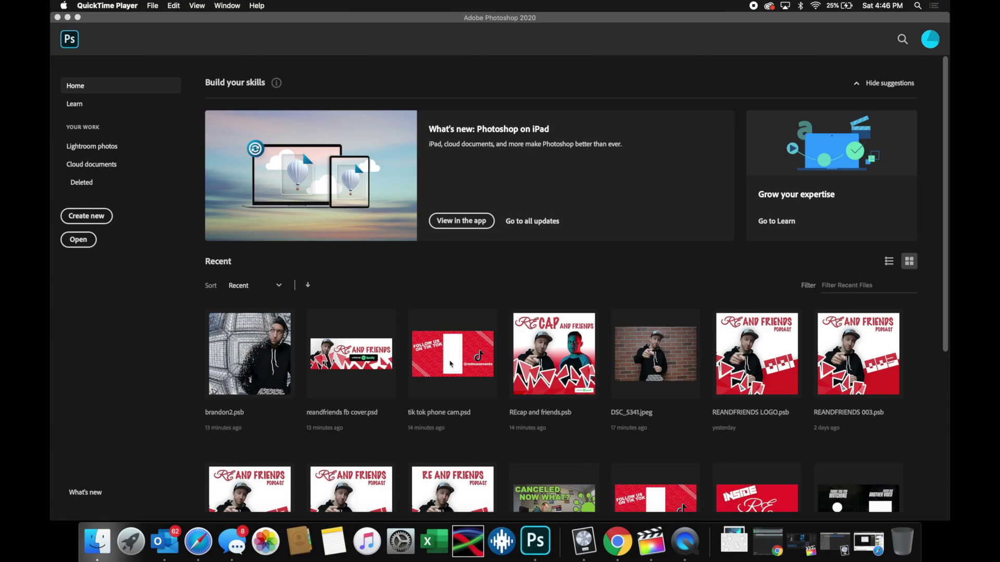
Create a 1280 × 720 px, 72 ppi document, zoom in, and unlock its background as Layer 0.
scroll(451, 364, down, 5)
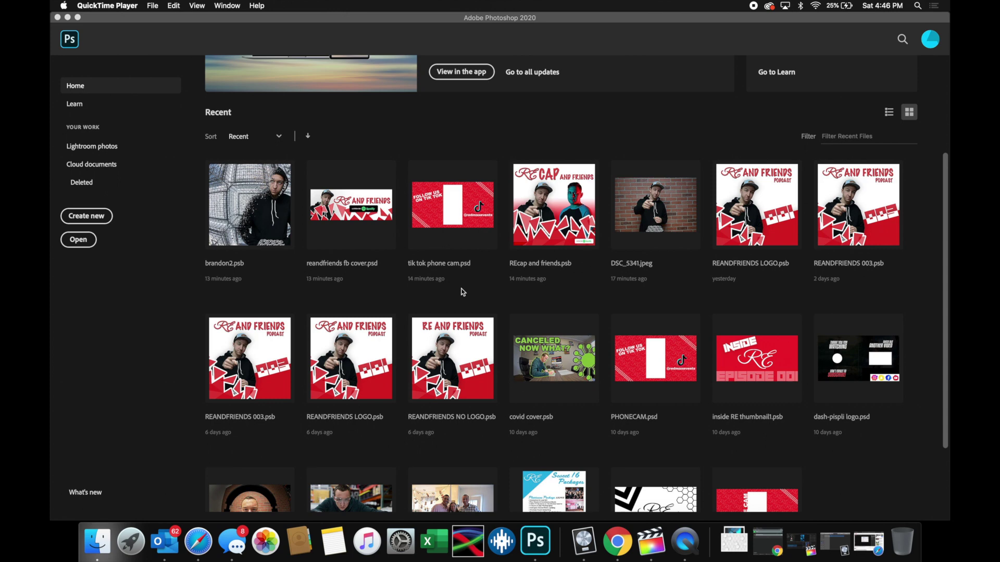
scroll(463, 292, up, 5)
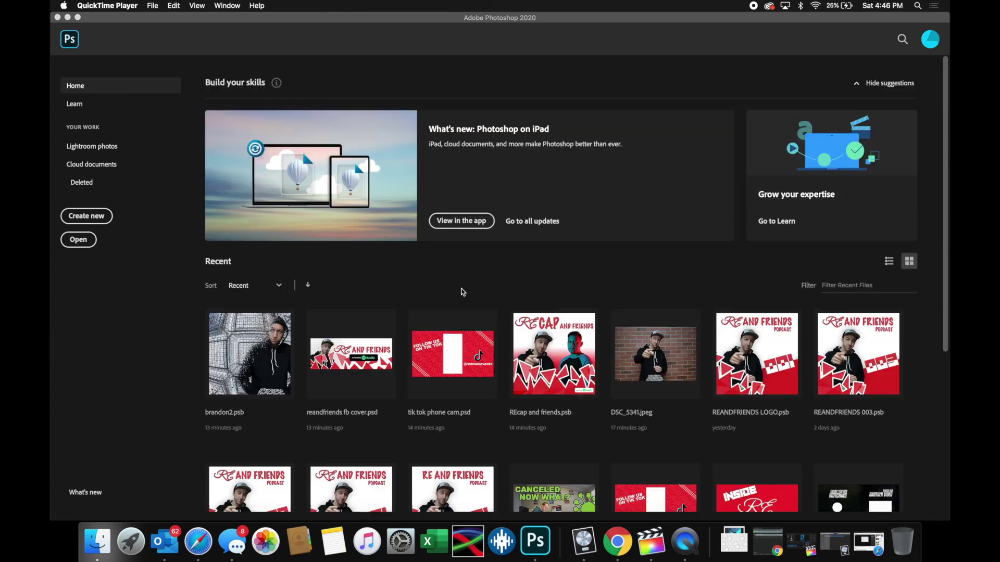
click(101, 218)
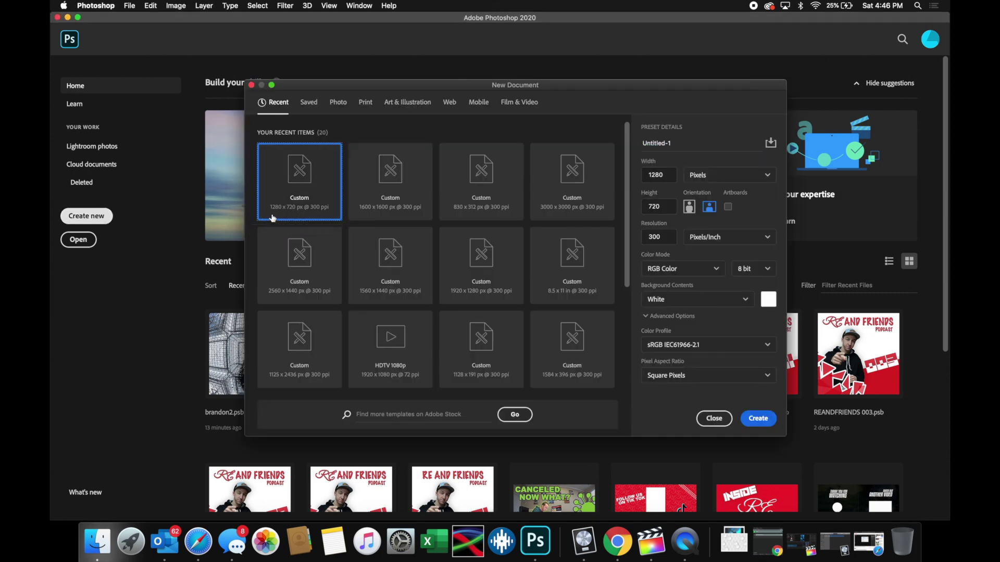
click(672, 177)
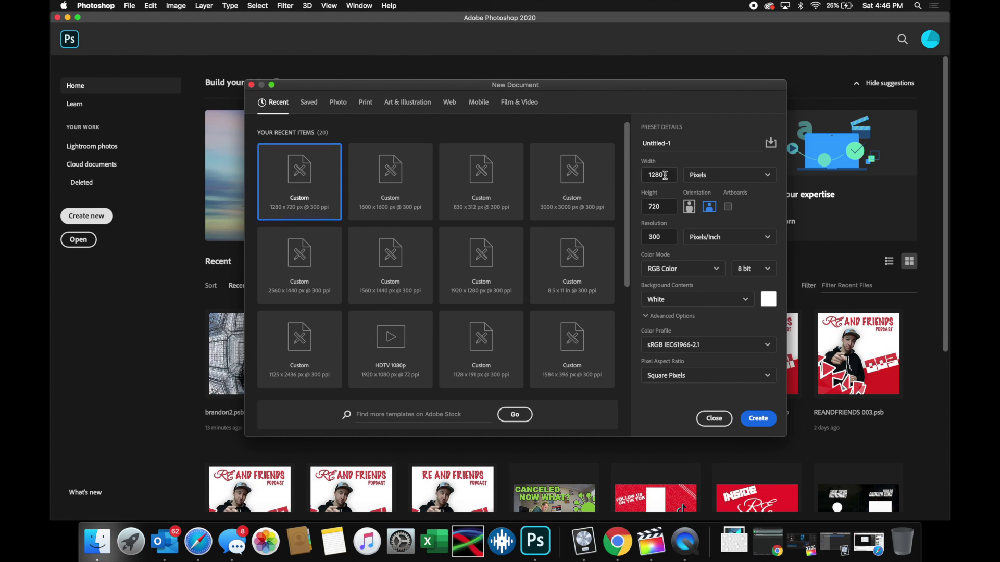
click(669, 208)
key(Tab)
click(635, 234)
click(759, 418)
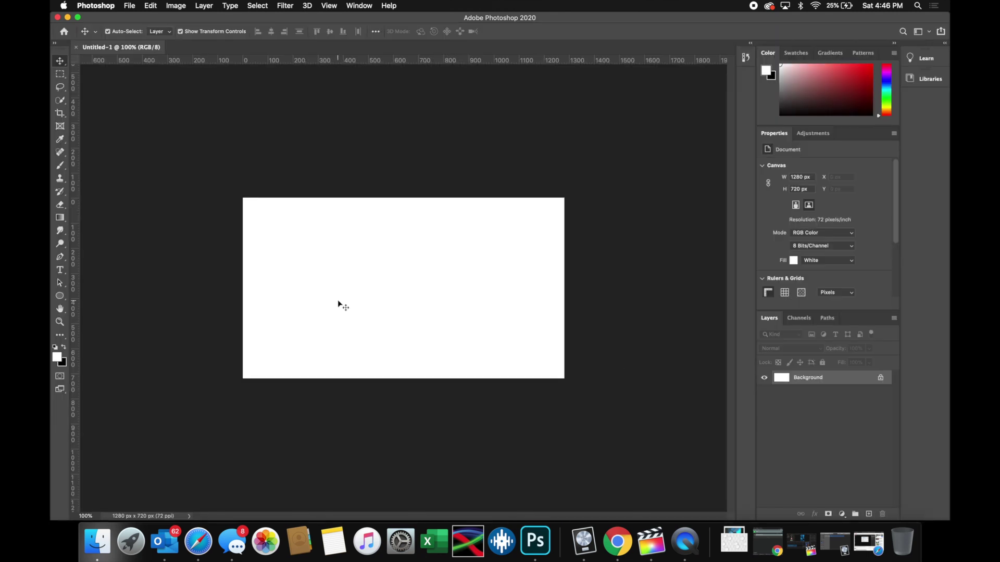
key(super+equal)
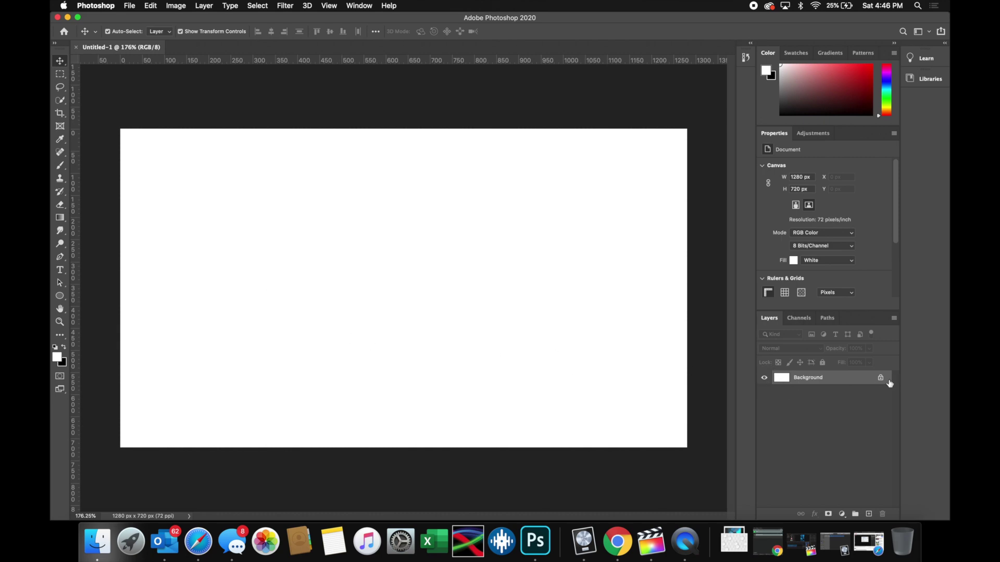
click(881, 379)
Hide Layer 0, place the honeycomb image from Downloads, and stretch it over the whole canvas.
click(763, 379)
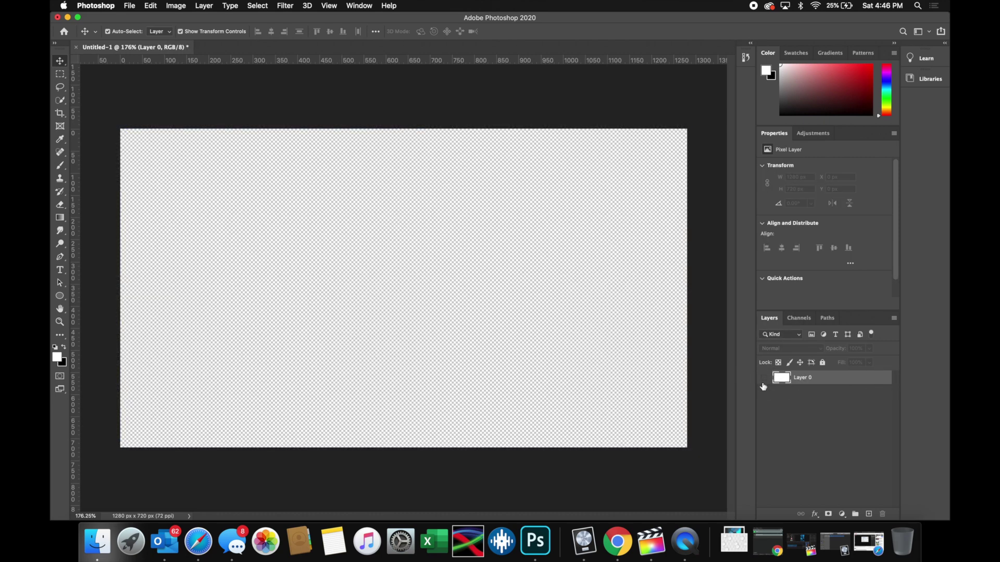
click(748, 553)
drag(741, 514, 312, 282)
click(523, 31)
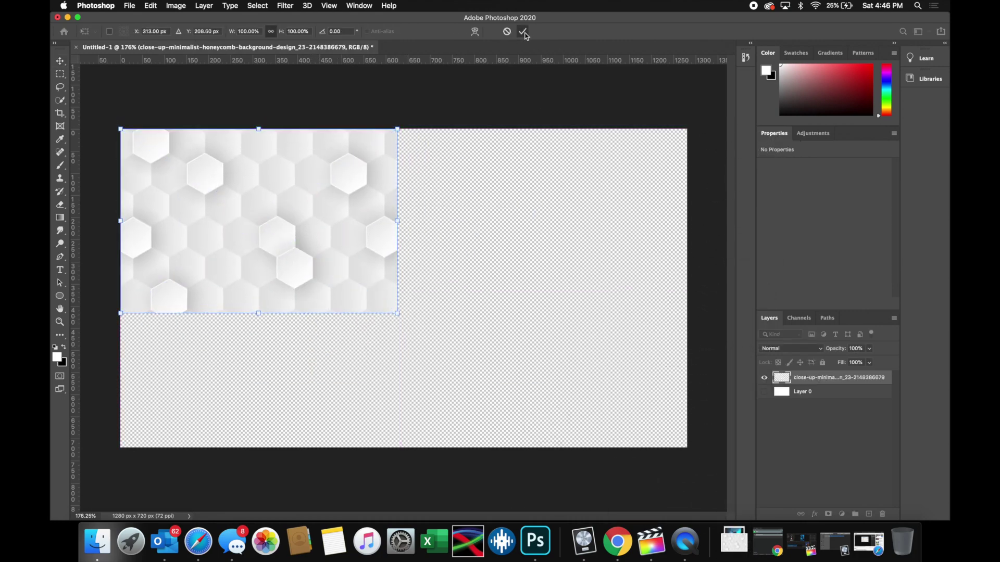
key(super+t)
drag(397, 315, 687, 499)
click(523, 31)
Show Layer 0 again and fade the honeycomb layer to about 30% opacity.
scroll(486, 270, down, 3)
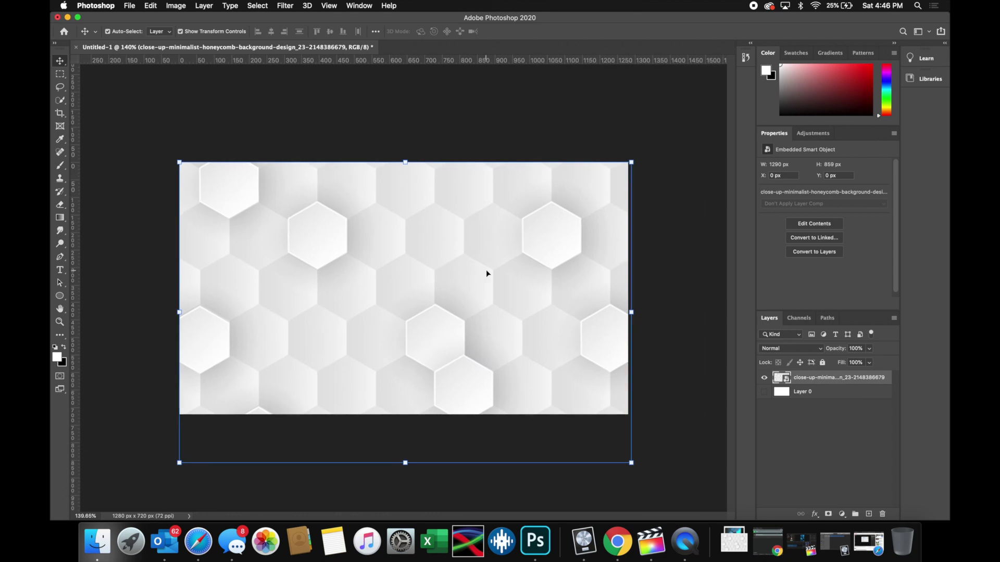
scroll(445, 363, up, 5)
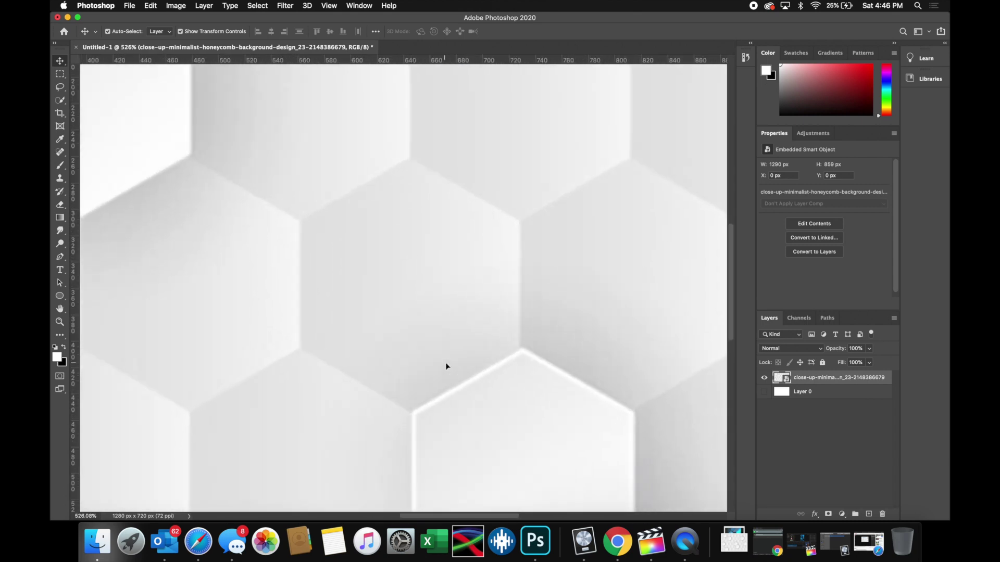
scroll(445, 362, down, 5)
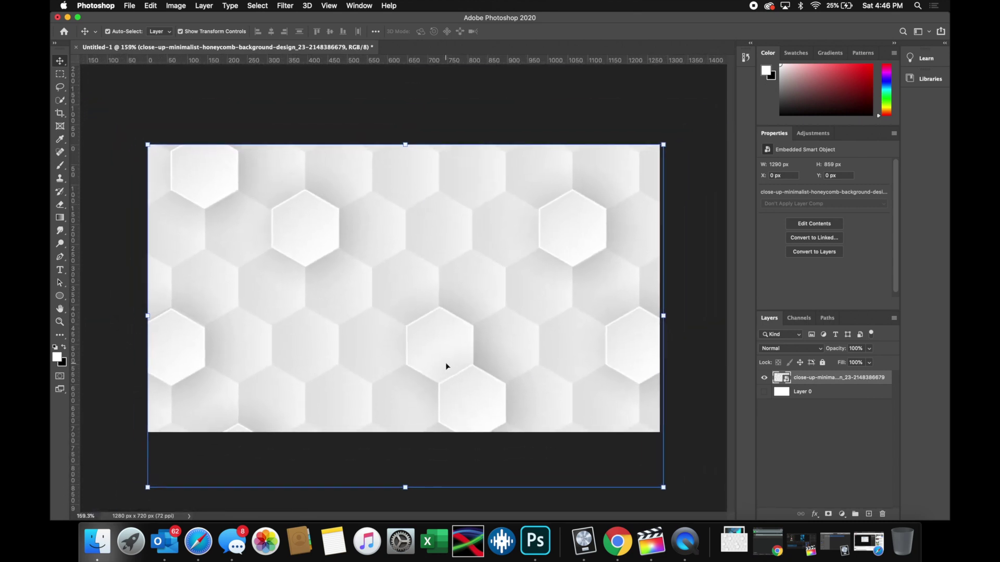
scroll(445, 363, up, 1)
key(Return)
click(764, 392)
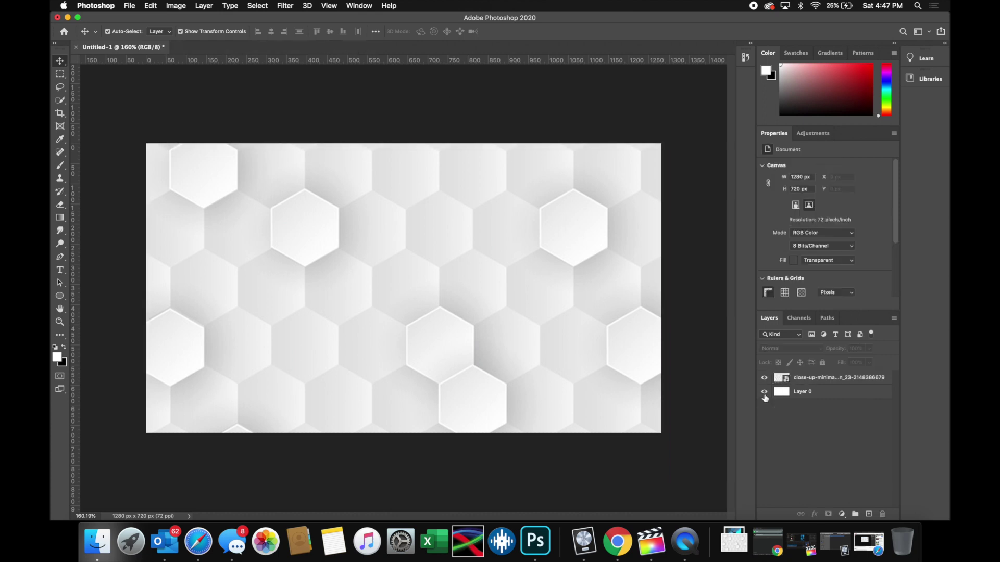
click(785, 383)
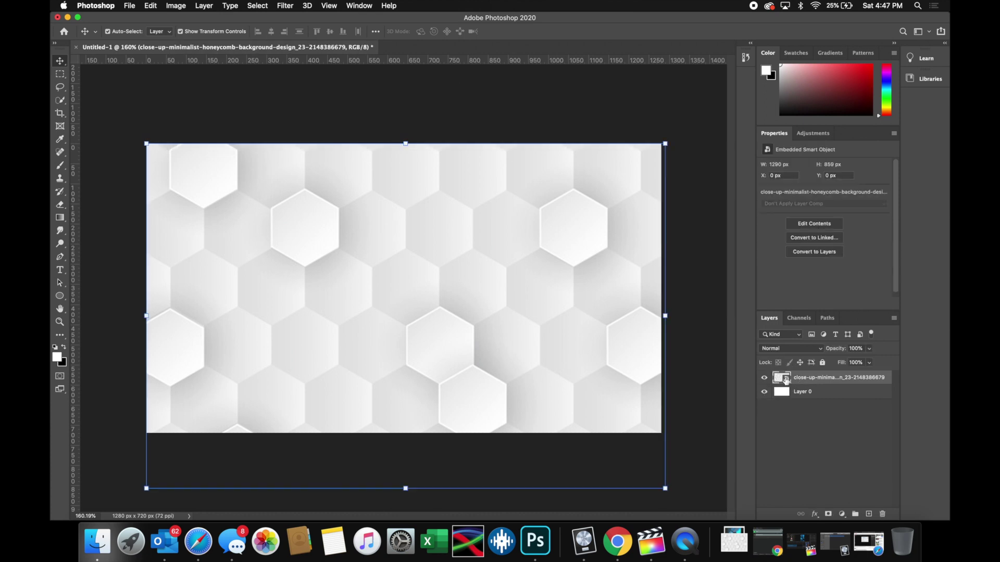
click(869, 348)
drag(869, 367, 839, 366)
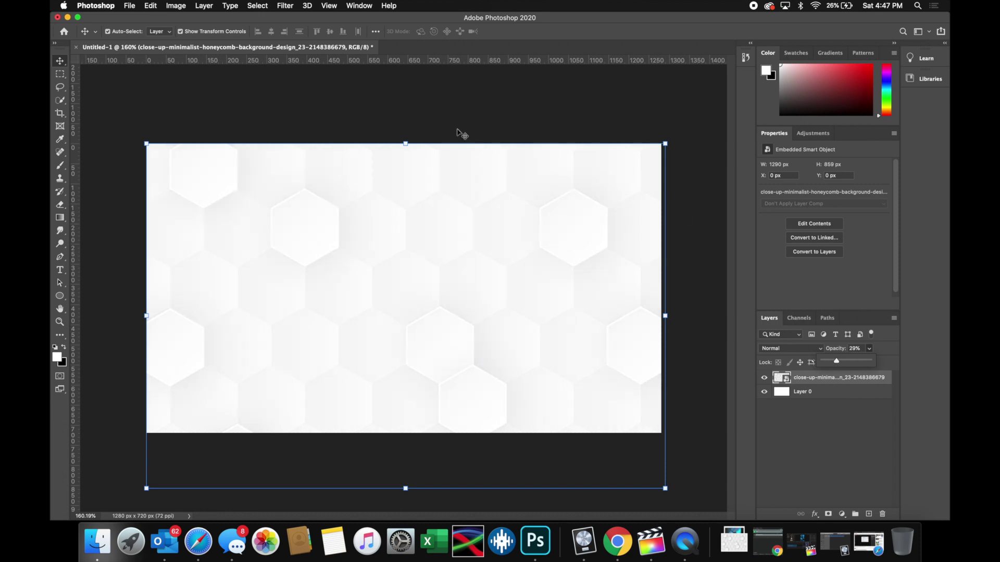
click(314, 95)
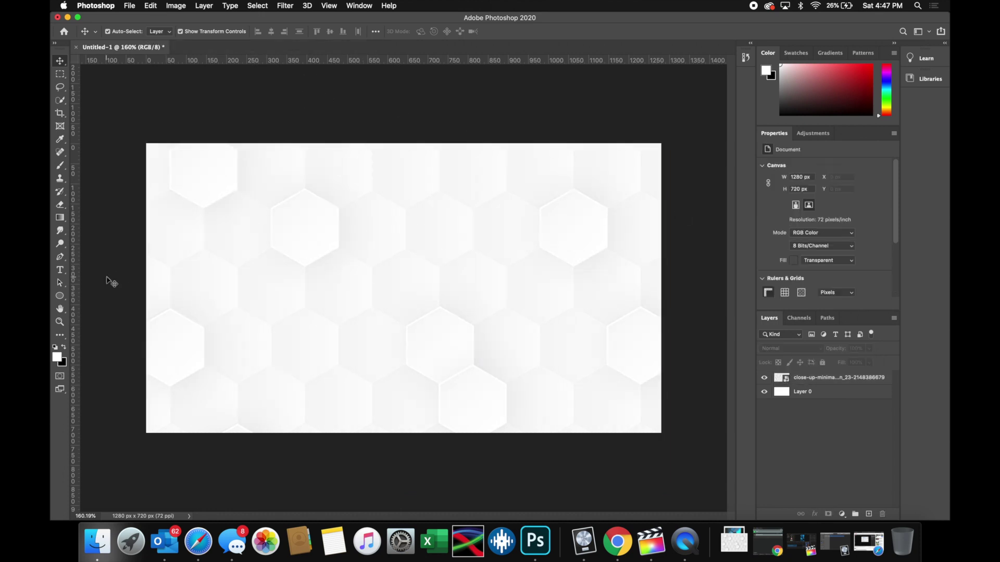
click(97, 541)
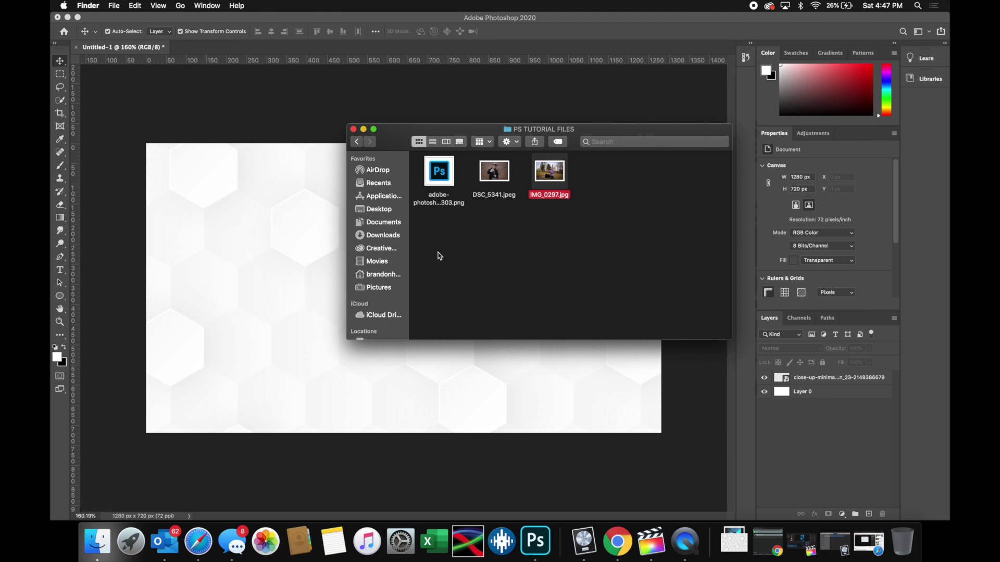
Place the Ps logo PNG from PS TUTORIAL FILES onto the canvas.
drag(549, 132, 523, 131)
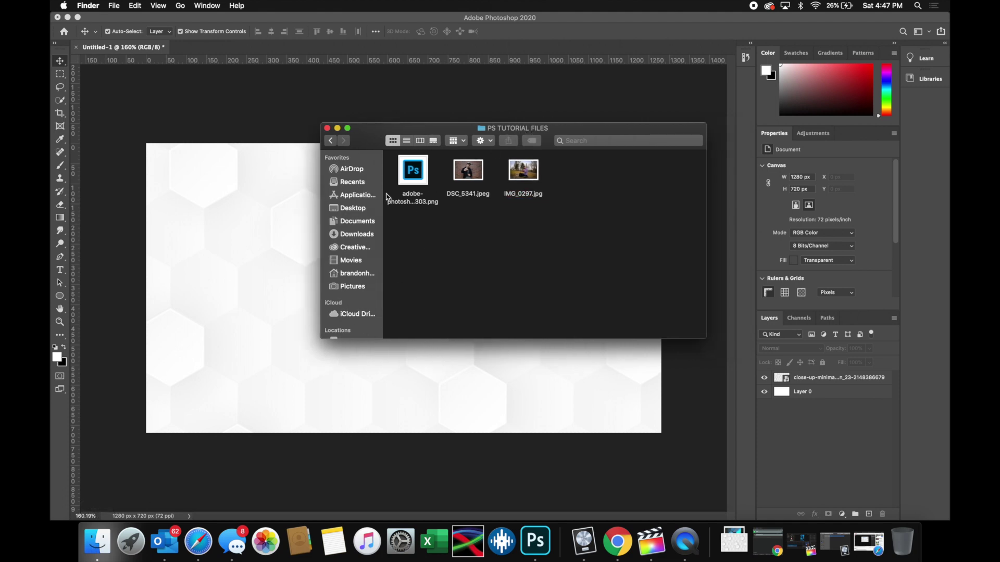
drag(421, 208, 257, 276)
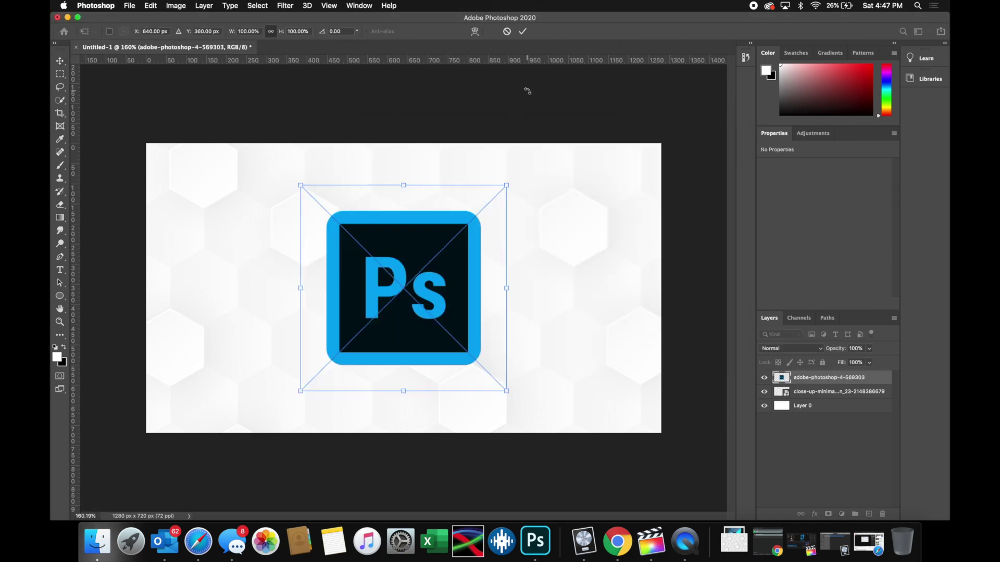
click(523, 32)
Drag DSC_5341.jpeg from the folder onto the canvas.
click(98, 542)
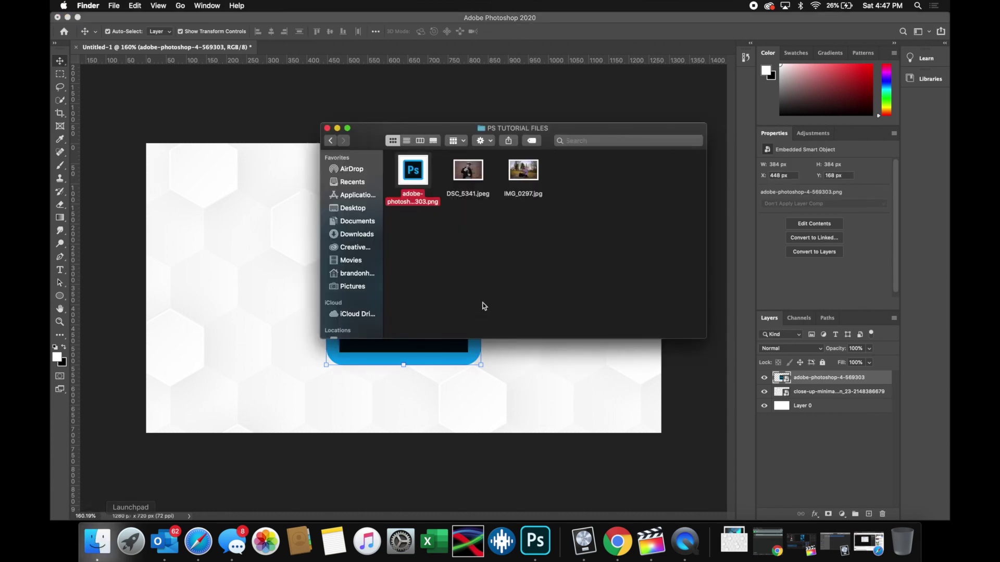
click(468, 207)
drag(468, 180, 254, 262)
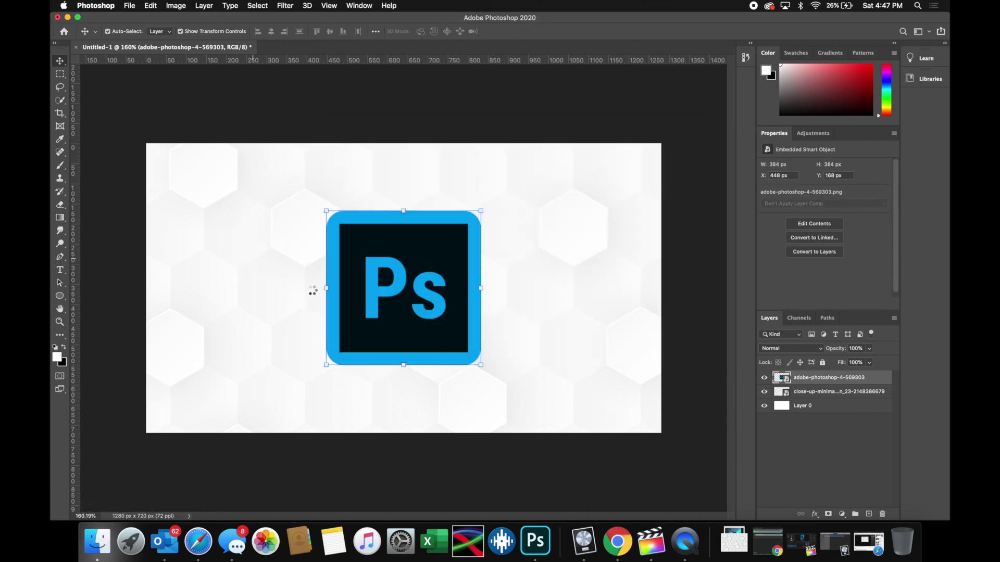
Commit the photo and Quick Select the man's hoodie, hand, arm and neck.
click(523, 32)
scroll(301, 211, up, 3)
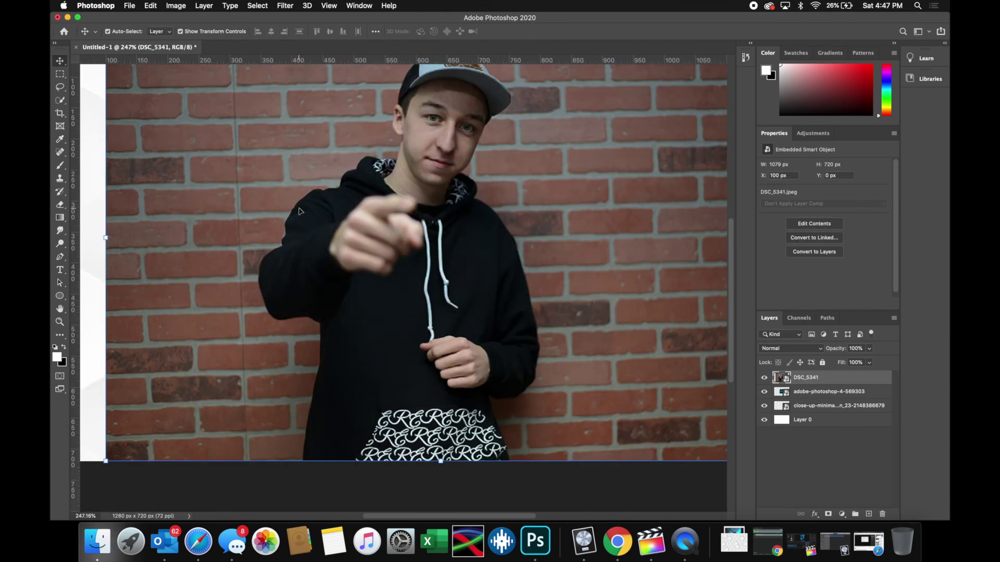
click(61, 103)
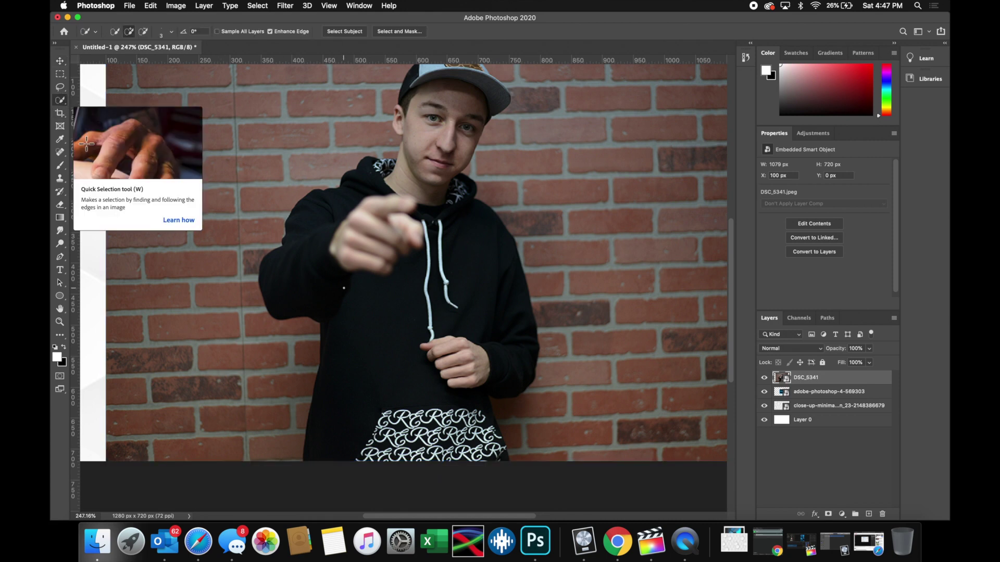
mouse_move(344, 288)
mouse_down()
mouse_move(375, 302)
mouse_move(398, 269)
mouse_move(361, 251)
mouse_move(426, 241)
mouse_move(436, 339)
mouse_move(462, 311)
mouse_move(474, 365)
mouse_up()
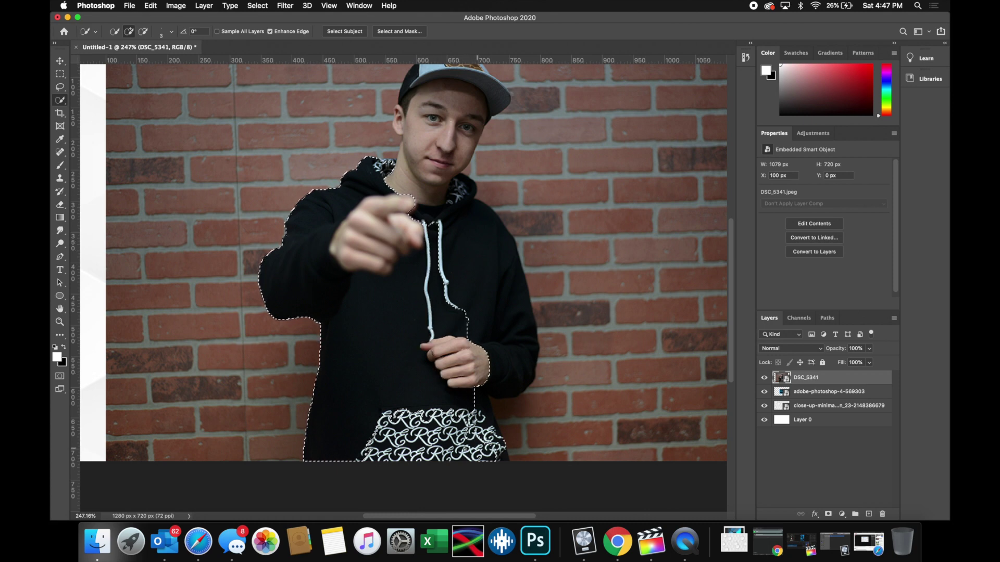
mouse_move(488, 443)
mouse_down()
mouse_move(461, 452)
mouse_move(456, 191)
mouse_move(506, 350)
mouse_move(414, 166)
mouse_move(448, 124)
mouse_move(422, 124)
mouse_move(430, 113)
mouse_up()
Zoom in and add the pocket lettering to the selection.
scroll(422, 124, up, 3)
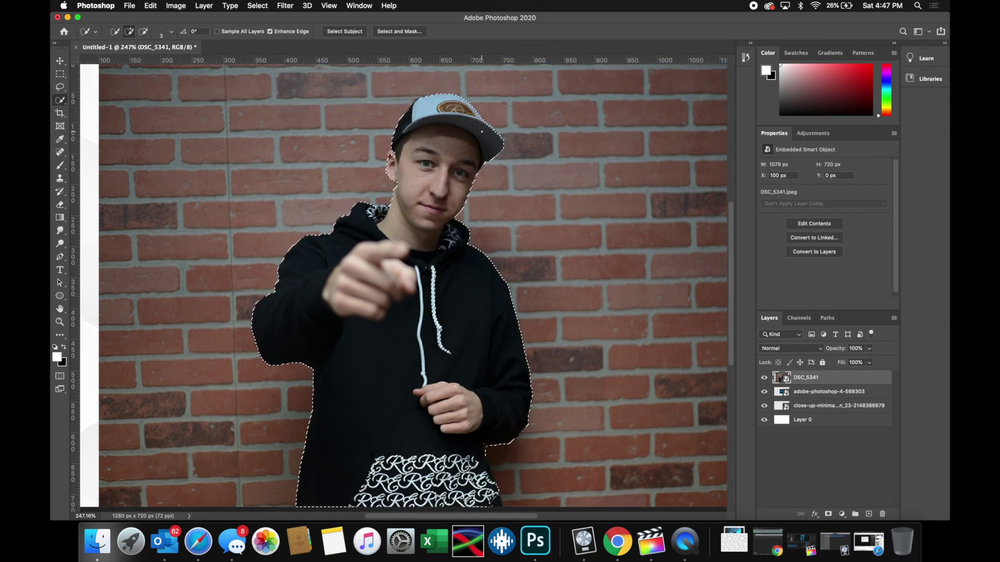
scroll(403, 287, down, 7)
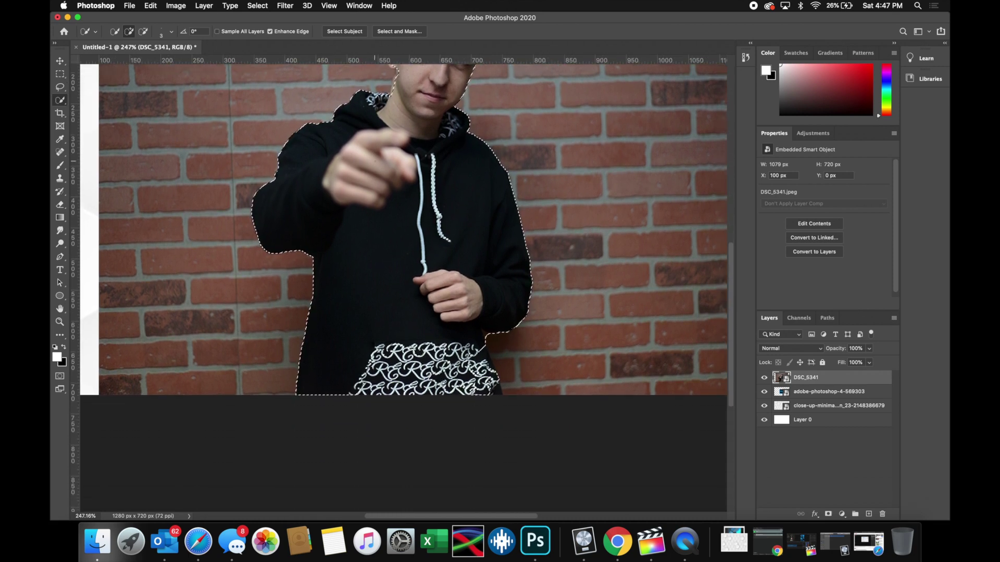
scroll(326, 181, up, 6)
scroll(326, 181, down, 2)
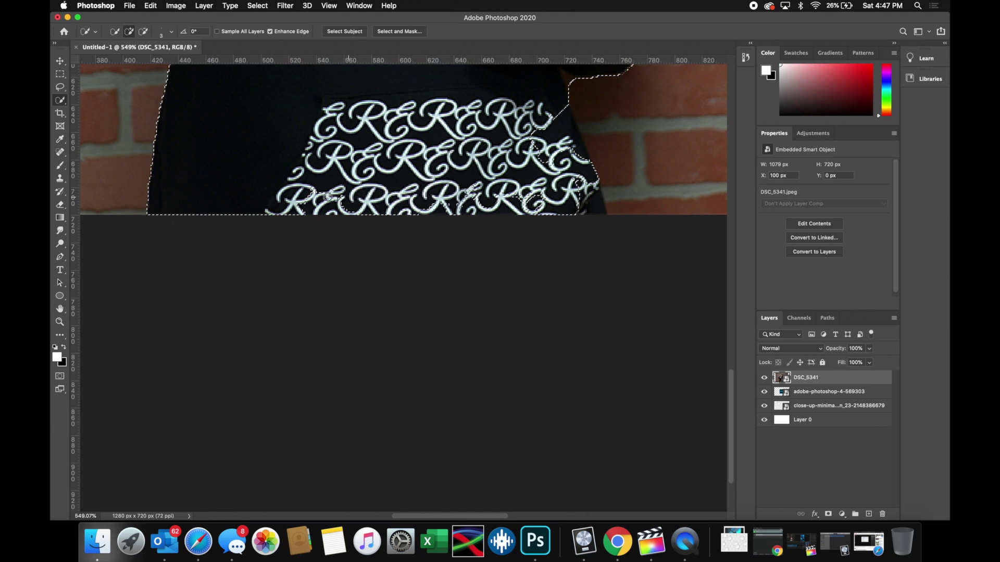
mouse_move(417, 216)
mouse_down()
mouse_move(495, 197)
mouse_move(398, 208)
mouse_move(600, 207)
mouse_move(592, 187)
mouse_move(603, 195)
mouse_move(540, 149)
mouse_move(566, 134)
mouse_up()
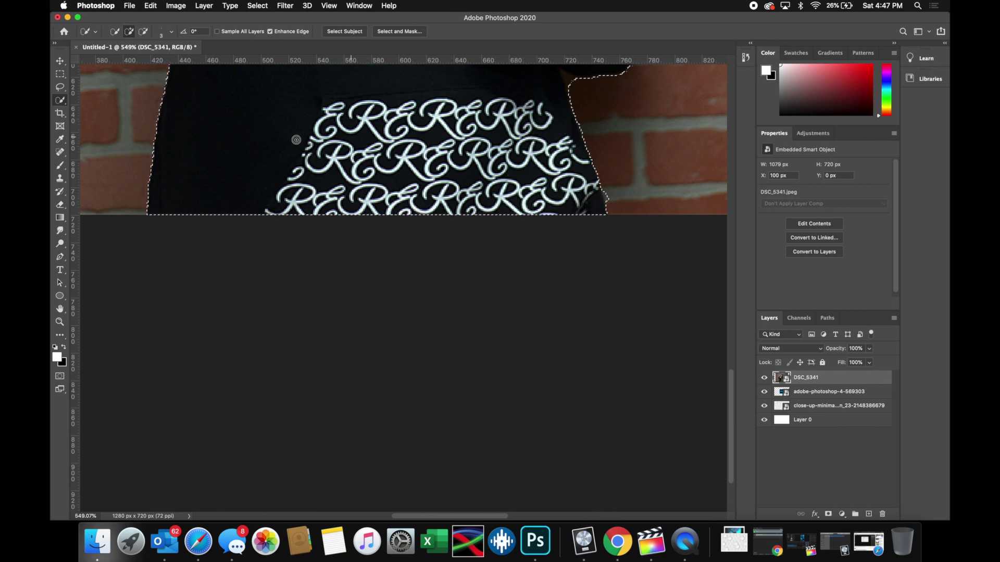
scroll(293, 141, right, 5)
scroll(292, 141, up, 2)
Zoomed in, subtract the brick wall from the selection along the hoodie, cap and ear.
scroll(450, 113, up, 5)
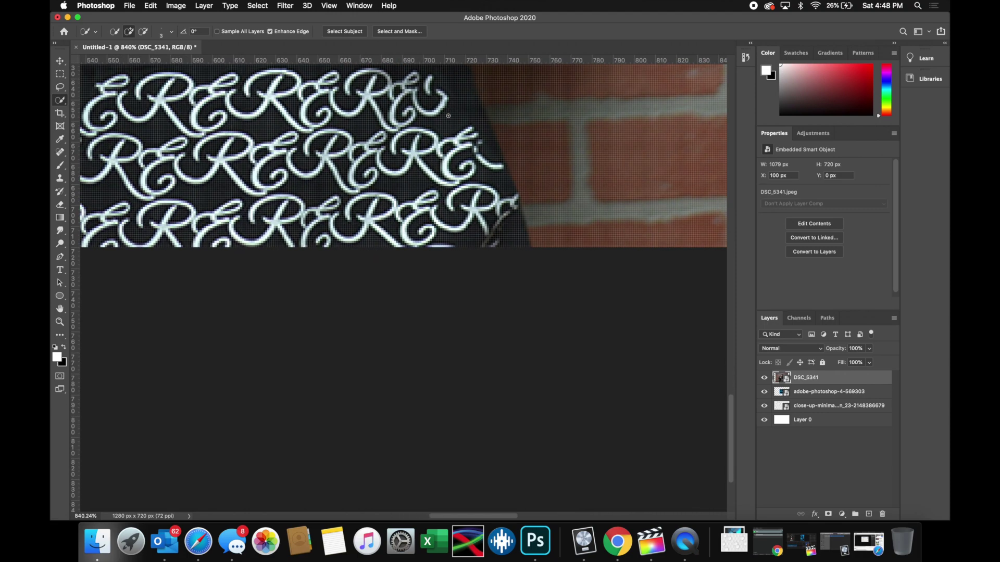
scroll(502, 141, right, 2)
scroll(502, 142, right, 8)
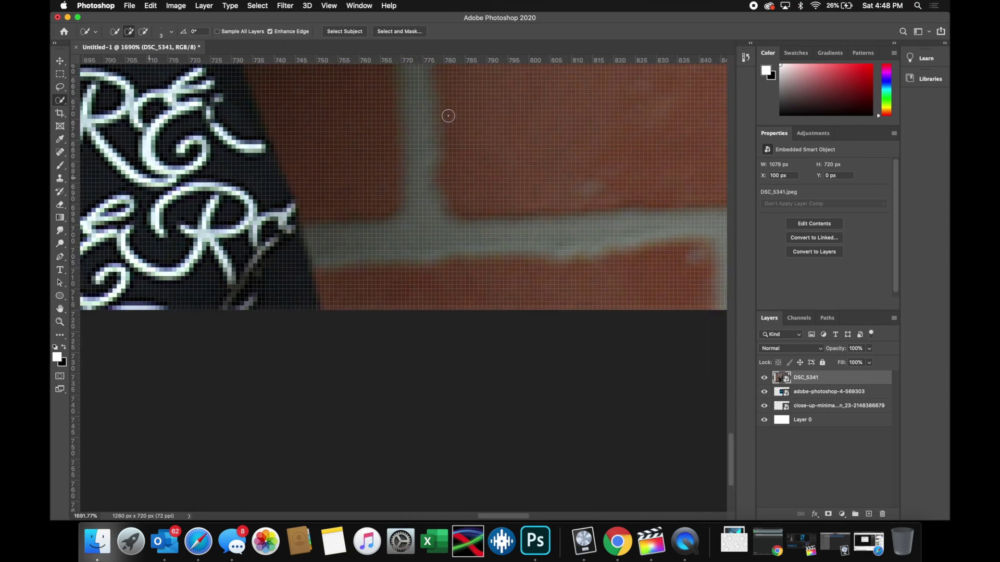
scroll(446, 112, up, 3)
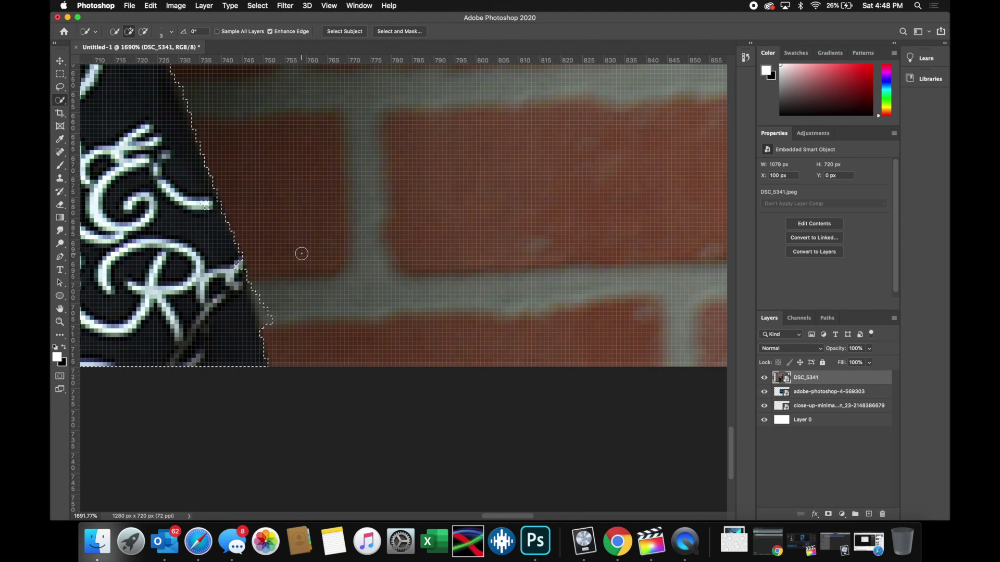
key(alt)
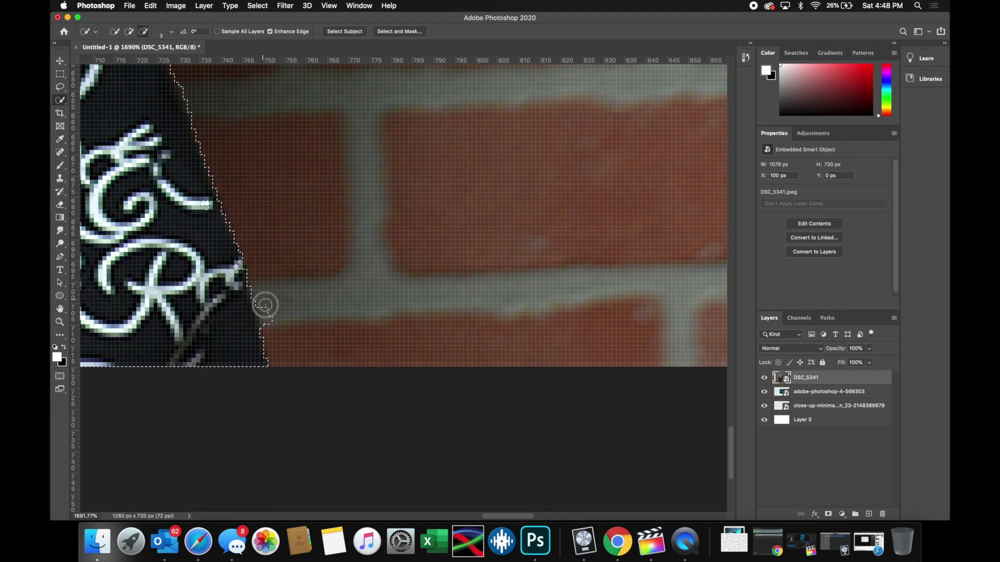
scroll(253, 254, up, 2)
scroll(253, 255, left, 1)
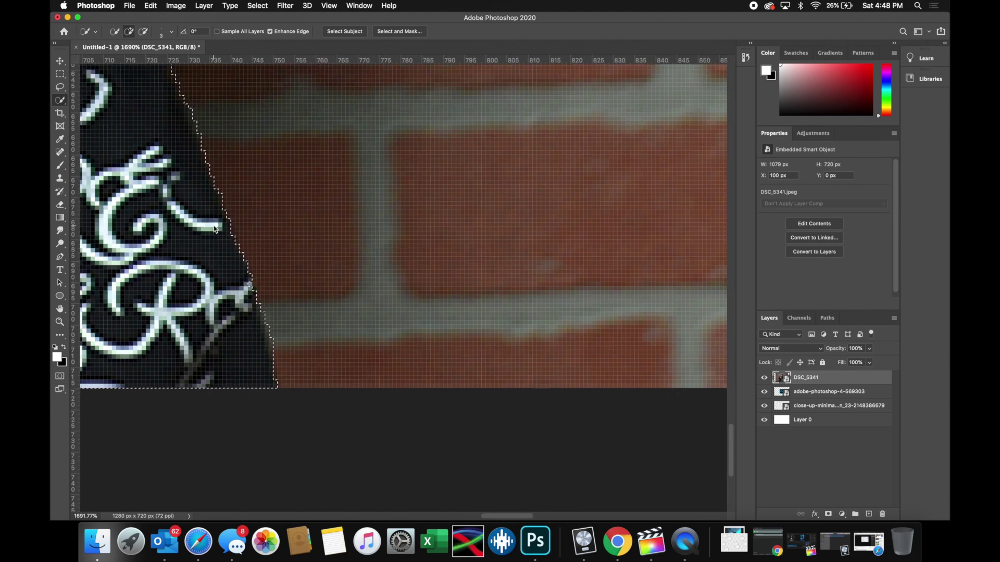
scroll(215, 230, up, 5)
scroll(197, 177, up, 5)
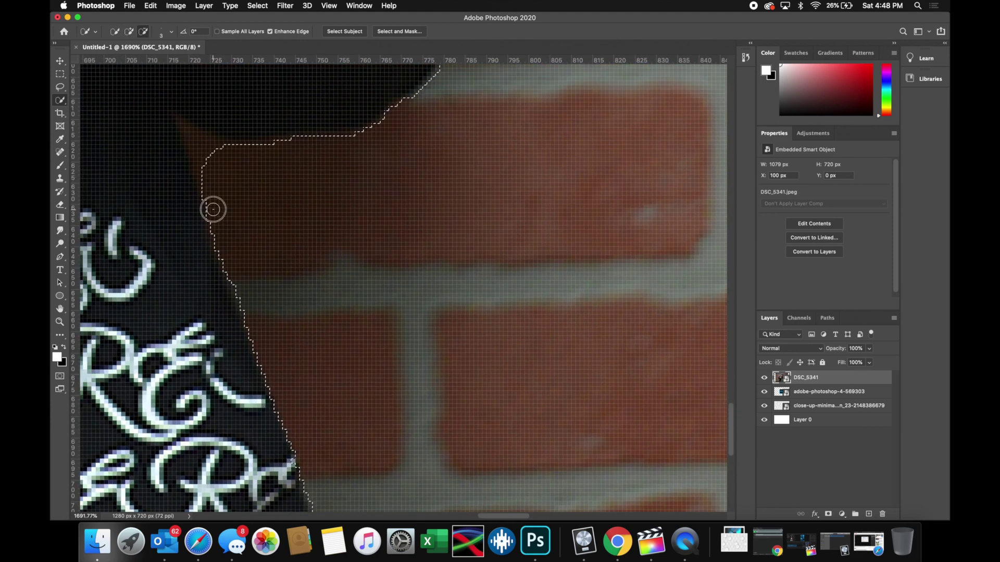
scroll(188, 214, up, 5)
scroll(188, 214, left, 1)
scroll(188, 214, up, 3)
scroll(188, 215, right, 3)
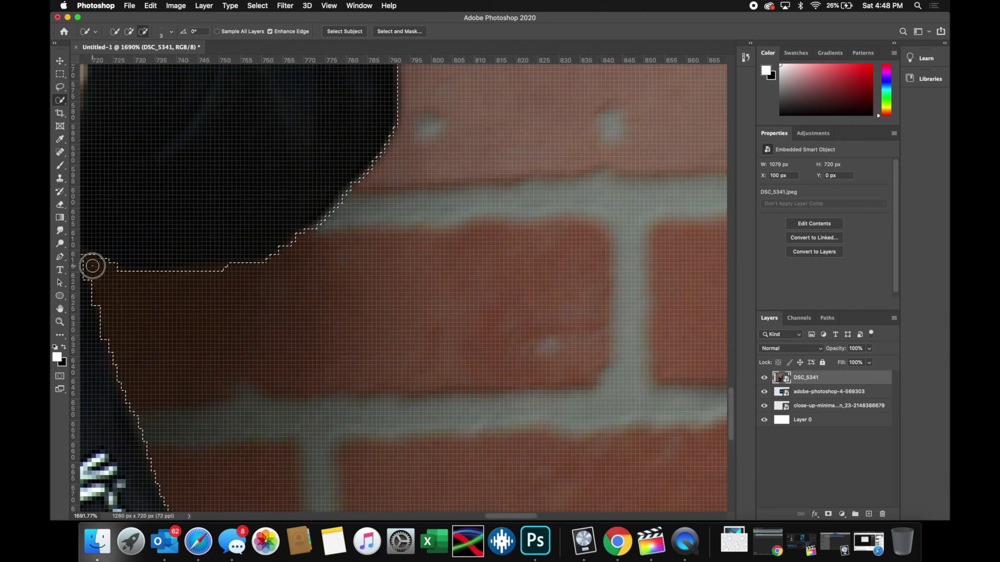
scroll(91, 266, up, 3)
scroll(92, 265, right, 2)
scroll(172, 322, up, 2)
scroll(228, 329, up, 15)
scroll(357, 283, left, 10)
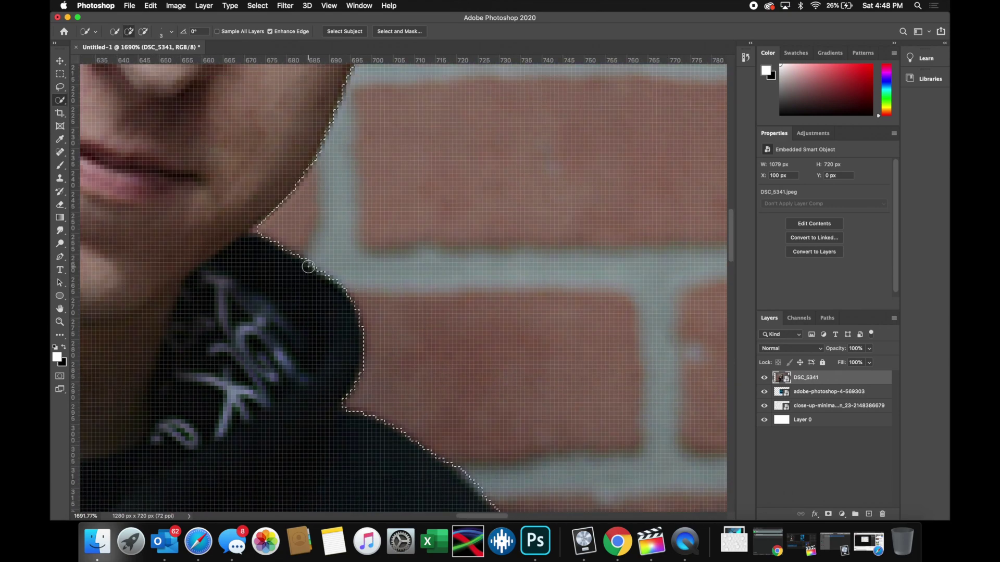
scroll(420, 328, up, 5)
scroll(420, 328, left, 2)
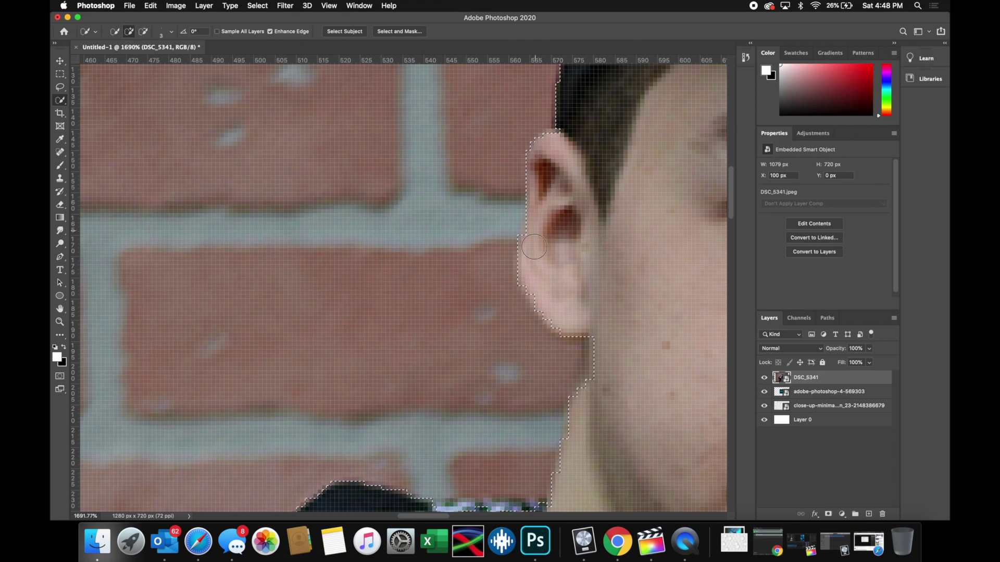
Zoom back out to review the full selection of the man.
scroll(554, 496, down, 10)
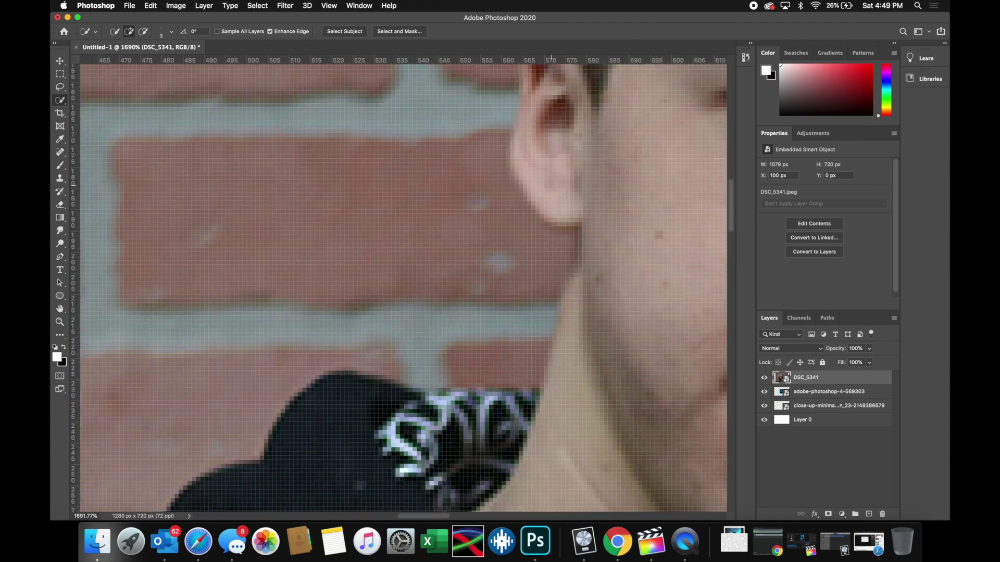
scroll(436, 262, left, 8)
scroll(437, 262, down, 5)
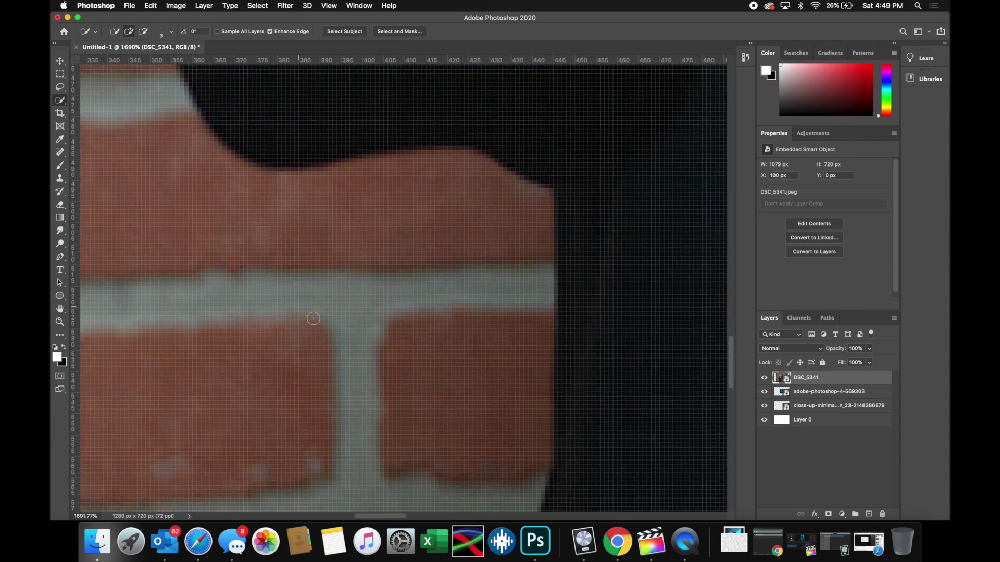
scroll(313, 318, down, 8)
scroll(313, 318, right, 3)
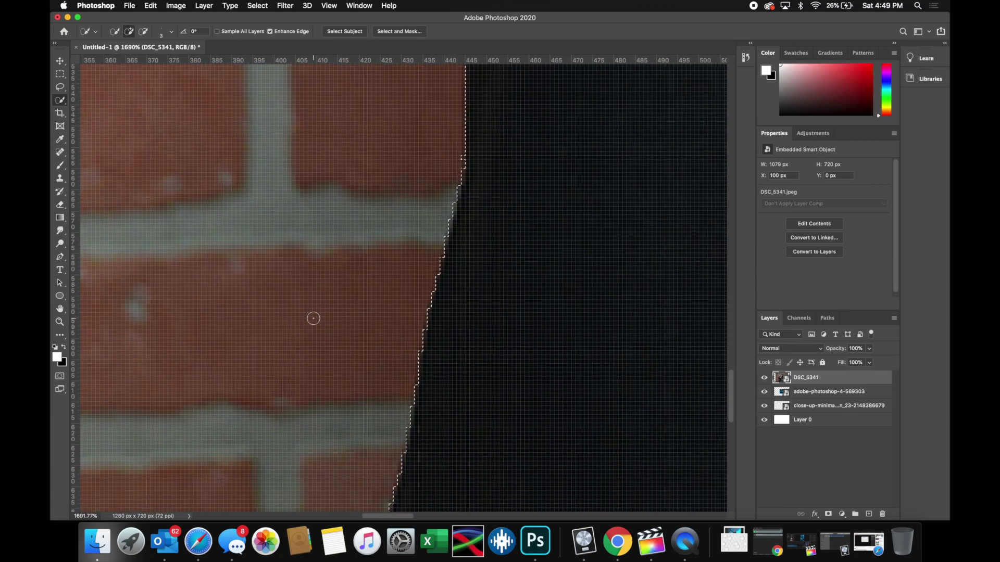
scroll(313, 318, down, 5)
scroll(313, 318, down, 3)
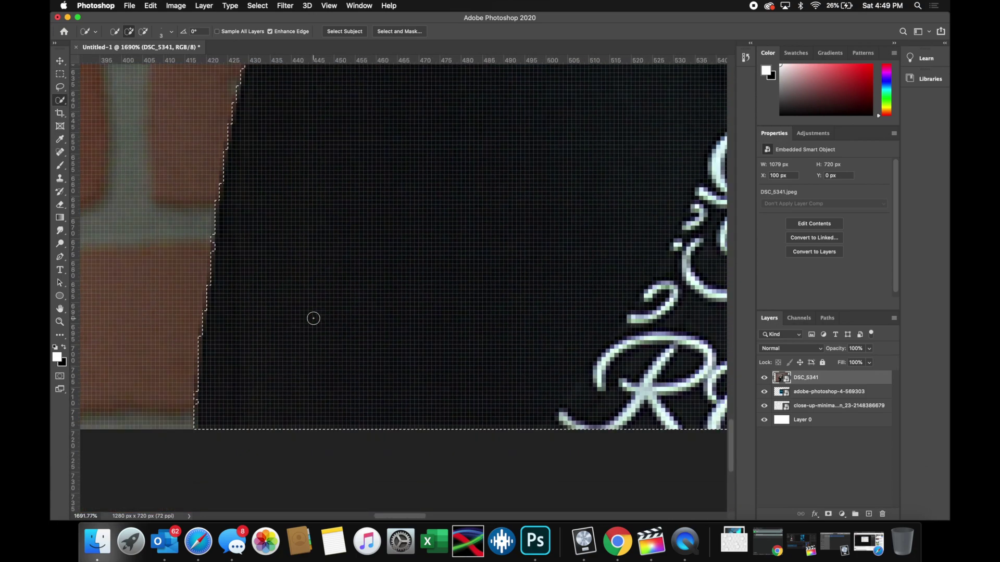
scroll(313, 318, down, 5)
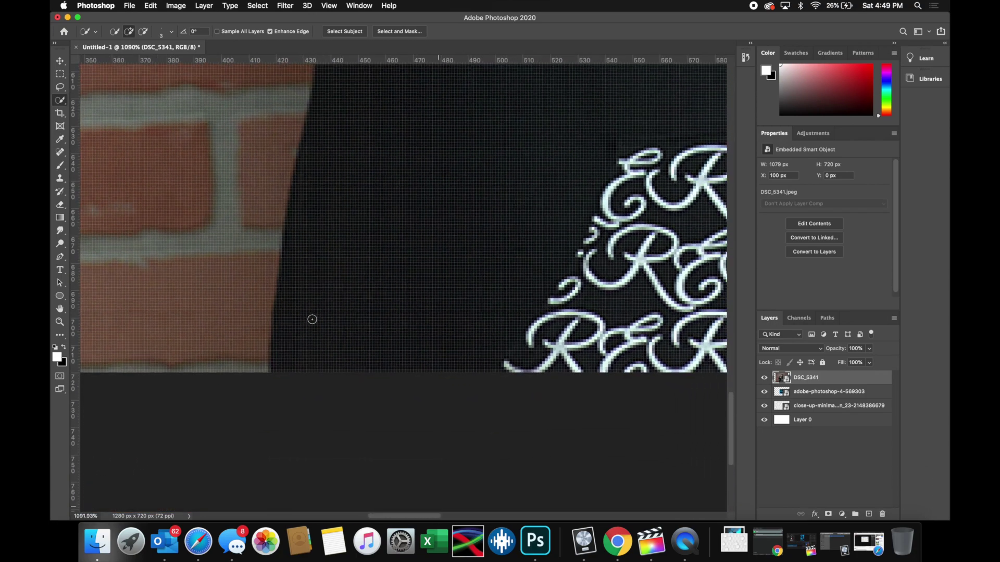
scroll(313, 319, down, 5)
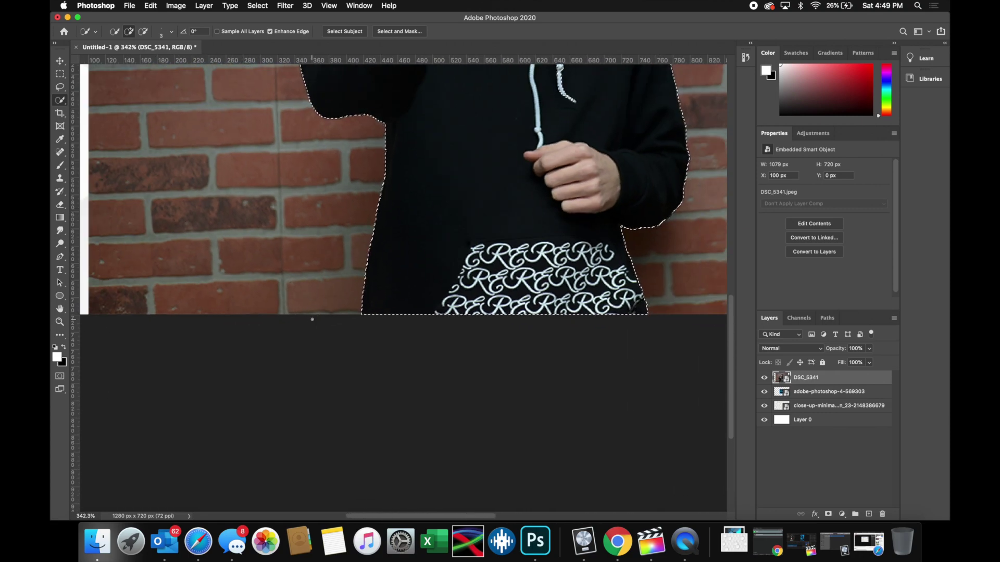
scroll(313, 319, down, 3)
scroll(312, 319, up, 5)
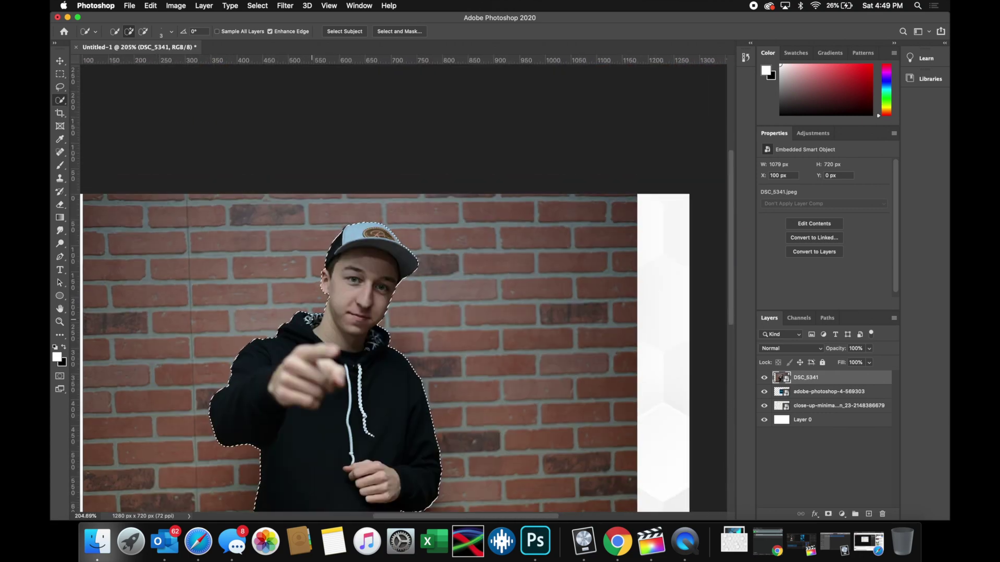
scroll(312, 319, down, 1)
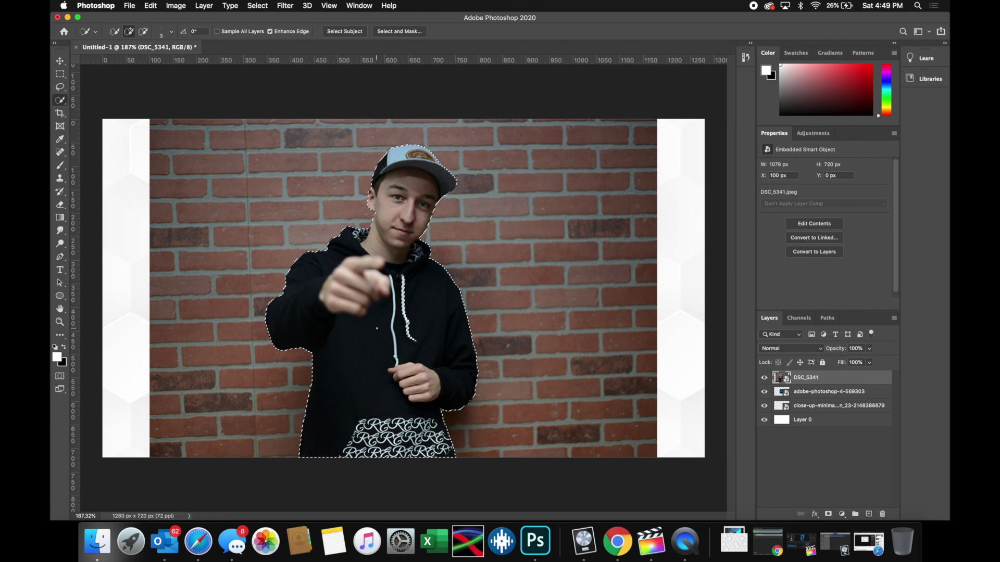
right_click(379, 330)
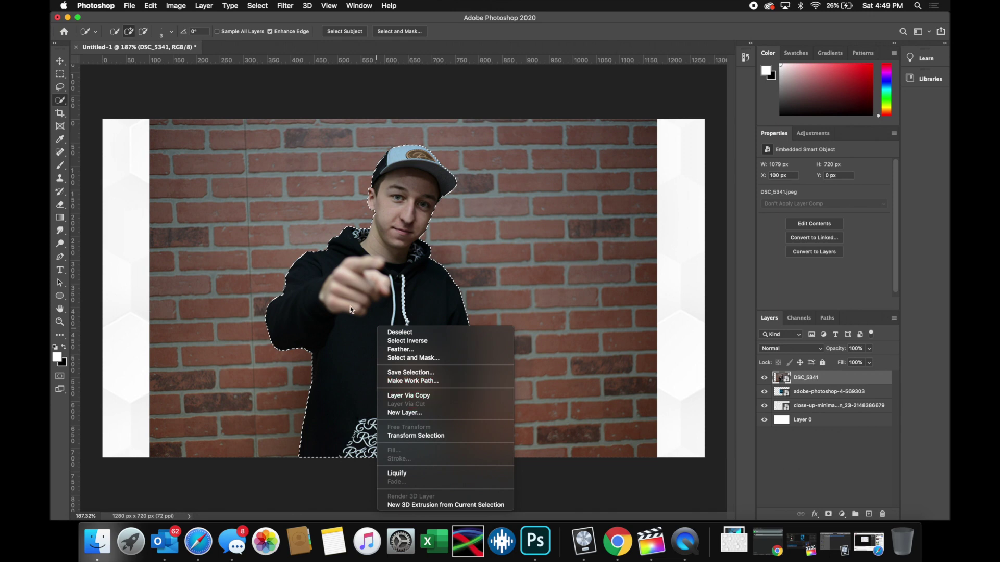
Copy the selected man to a new layer with Layer Via Copy and delete the DSC_5341 photo layer.
right_click(362, 266)
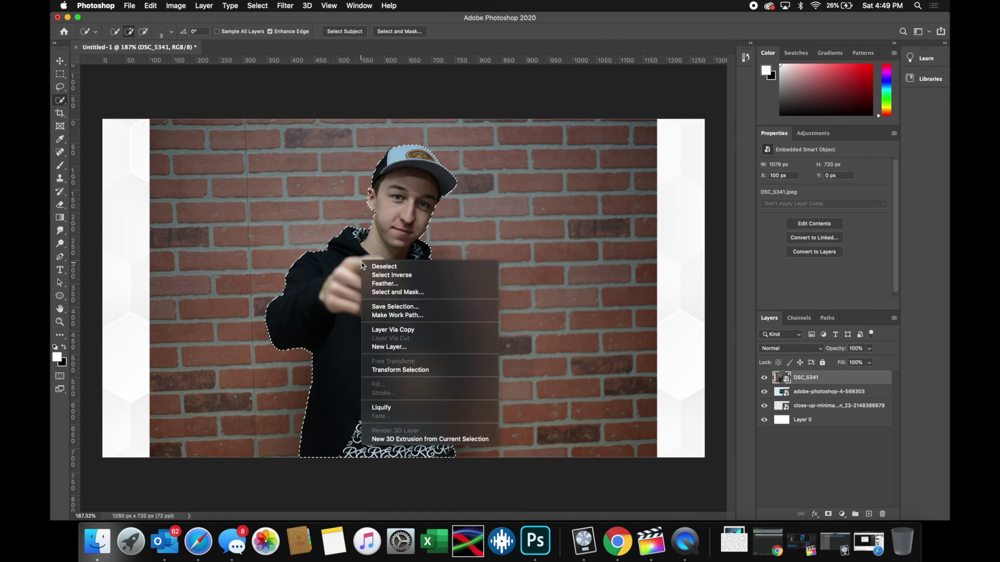
click(382, 330)
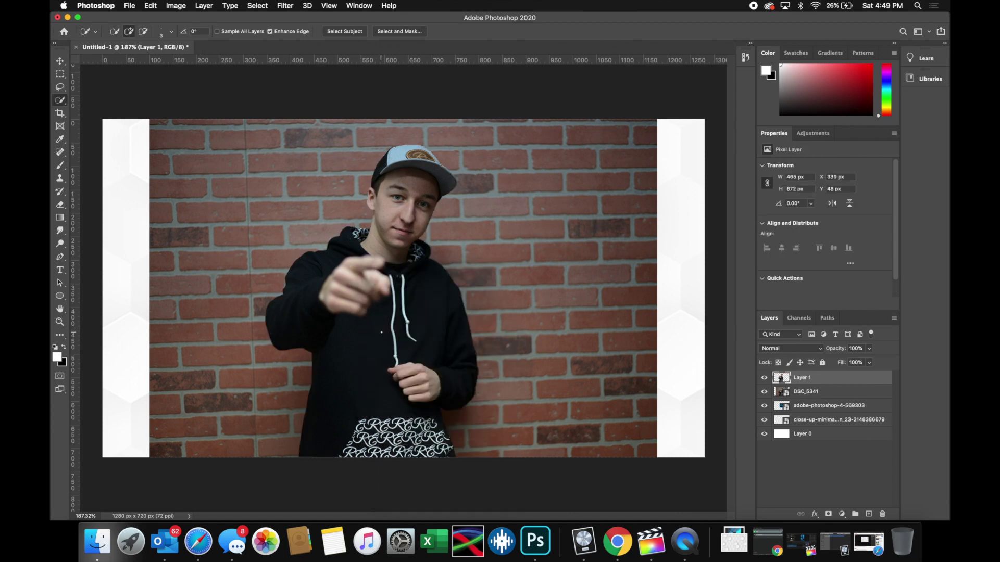
click(765, 395)
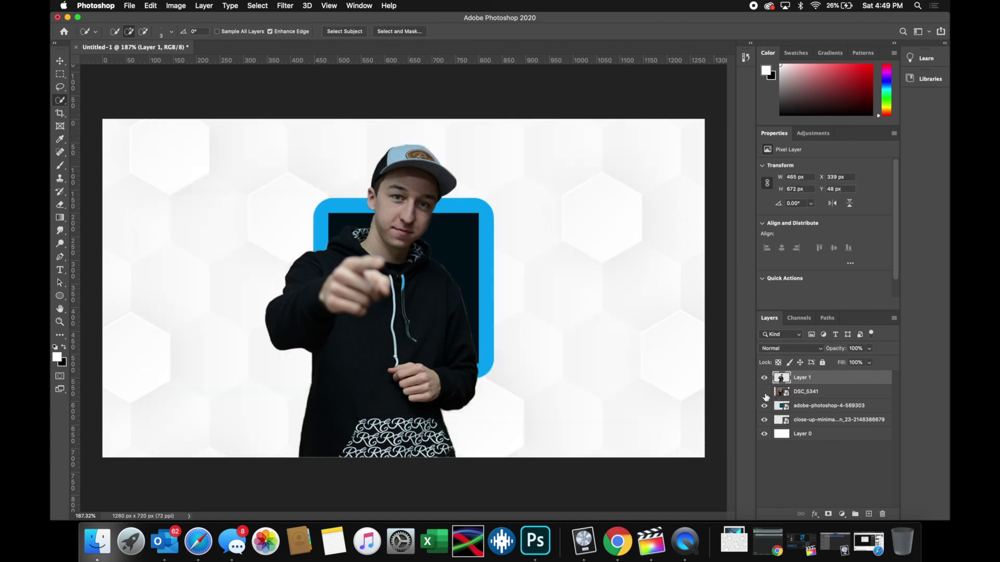
click(803, 395)
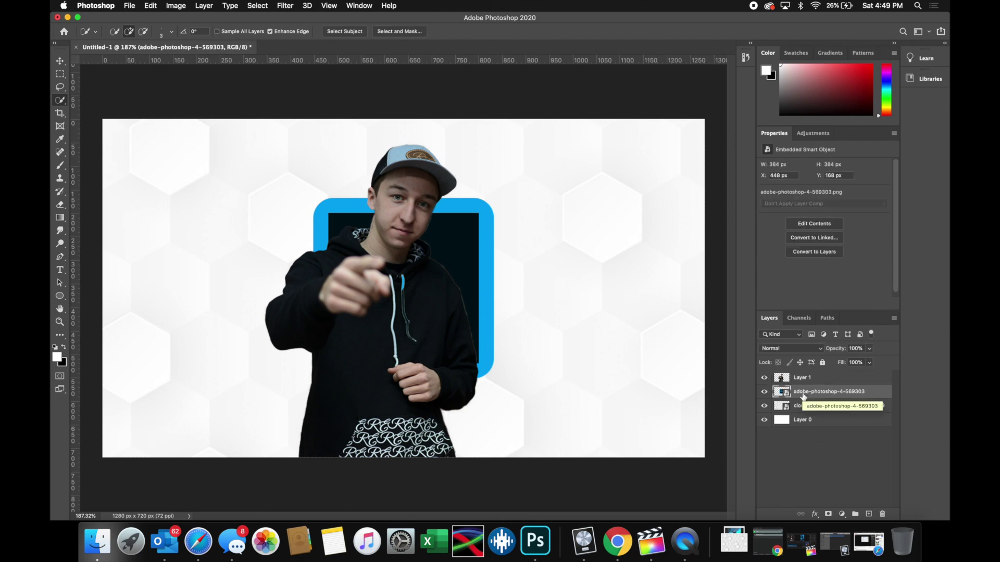
key(BackSpace)
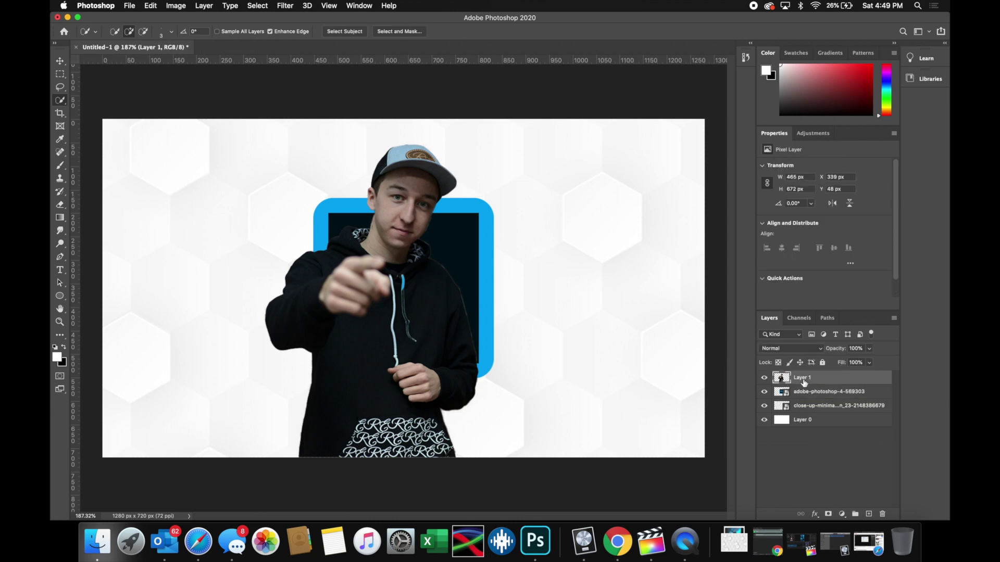
click(60, 61)
Move the man to the left edge and the Ps logo right of centre at X 675, Y 274 px.
drag(370, 304, 198, 312)
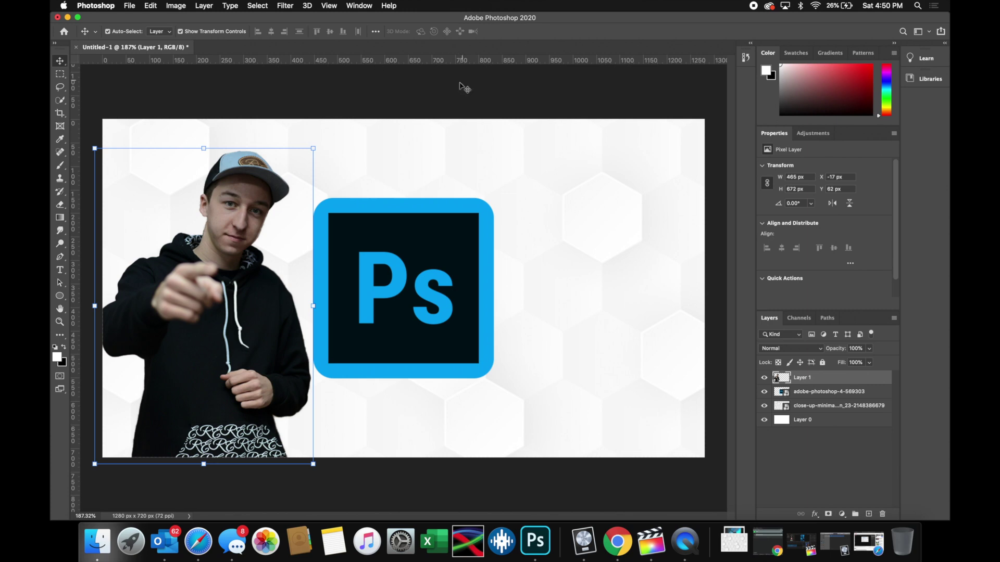
drag(417, 291, 486, 355)
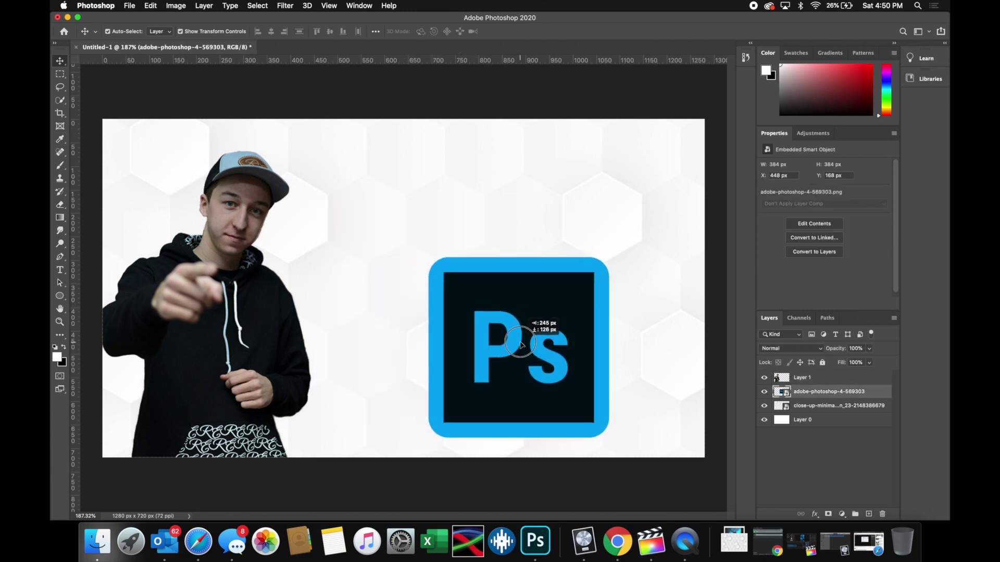
mouse_move(520, 344)
mouse_down()
mouse_move(498, 337)
mouse_move(513, 334)
mouse_up()
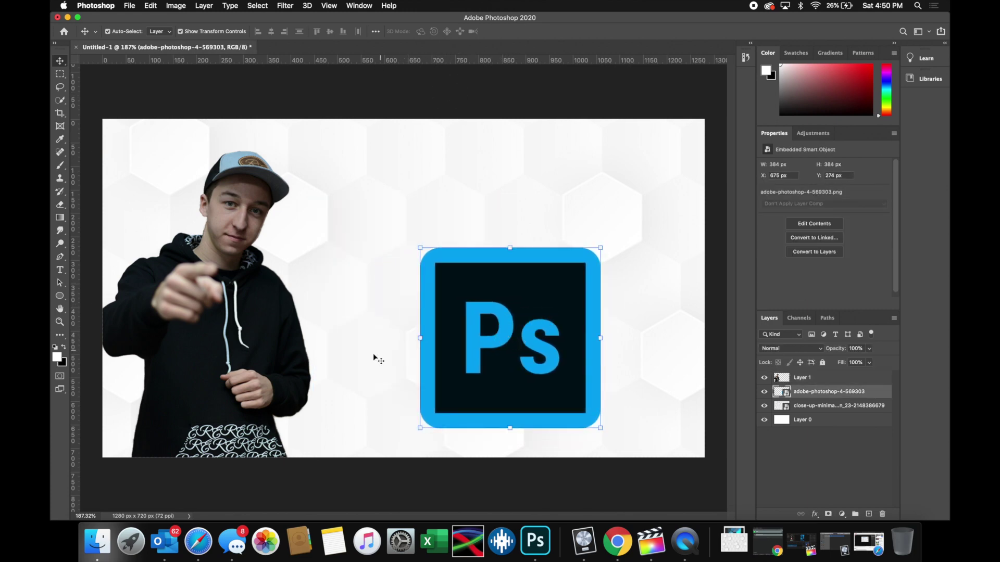
click(608, 461)
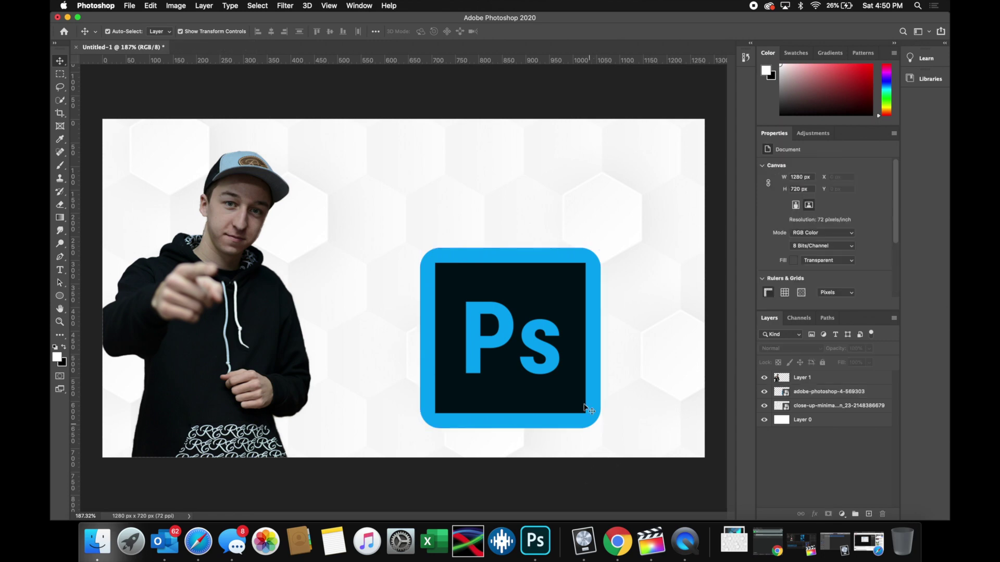
click(525, 399)
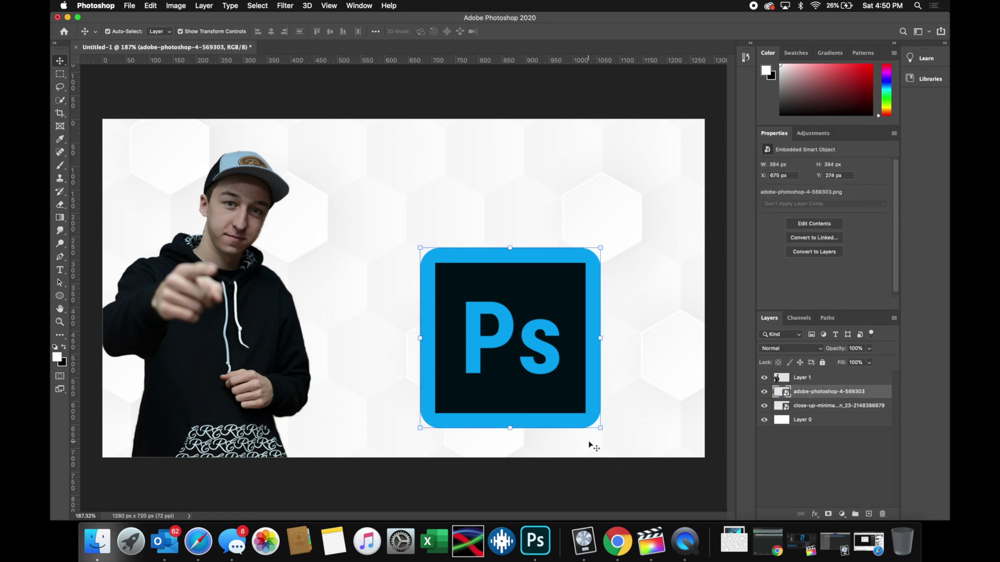
click(816, 514)
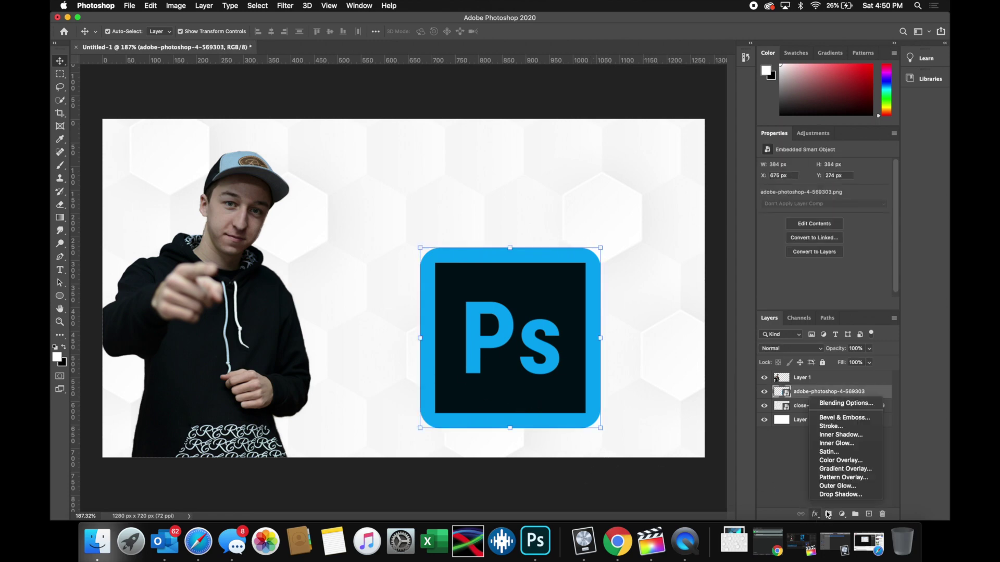
Give the Ps logo a Multiply drop shadow with 0 px distance, 16 px size, about 36% opacity.
click(838, 495)
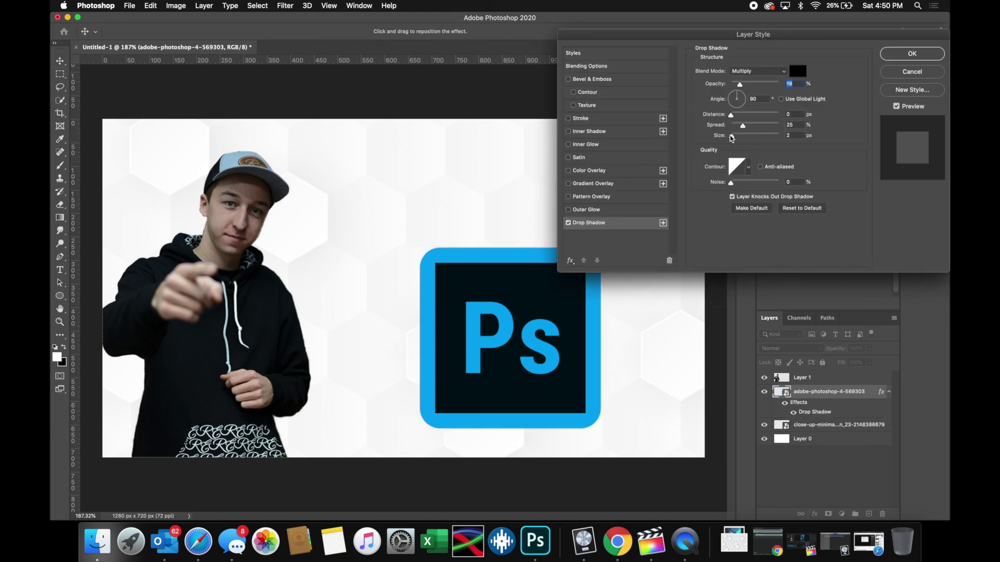
mouse_move(732, 136)
mouse_down()
mouse_move(800, 125)
mouse_move(728, 126)
mouse_move(745, 136)
mouse_up()
drag(740, 85, 780, 84)
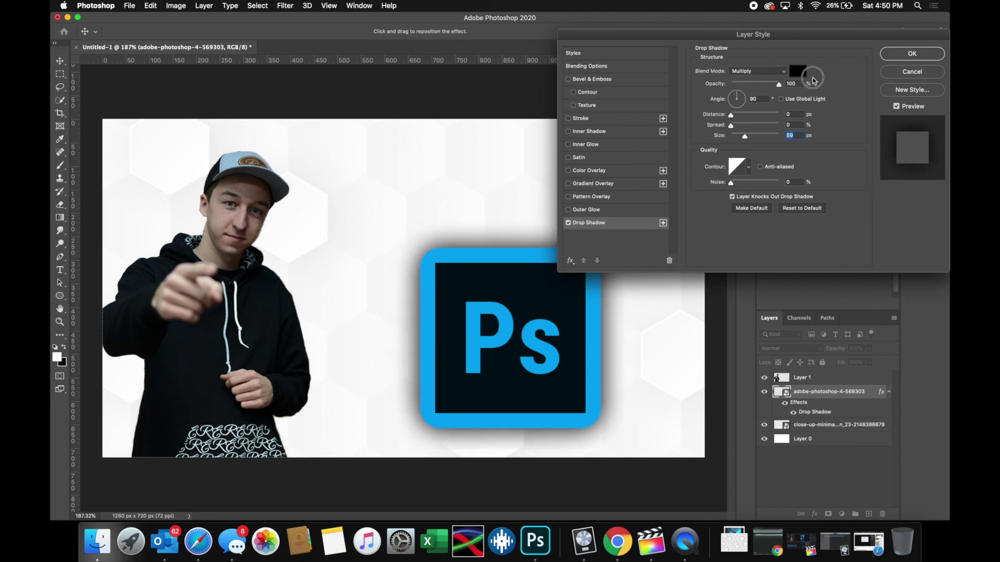
drag(745, 136, 737, 136)
drag(773, 85, 749, 85)
click(895, 59)
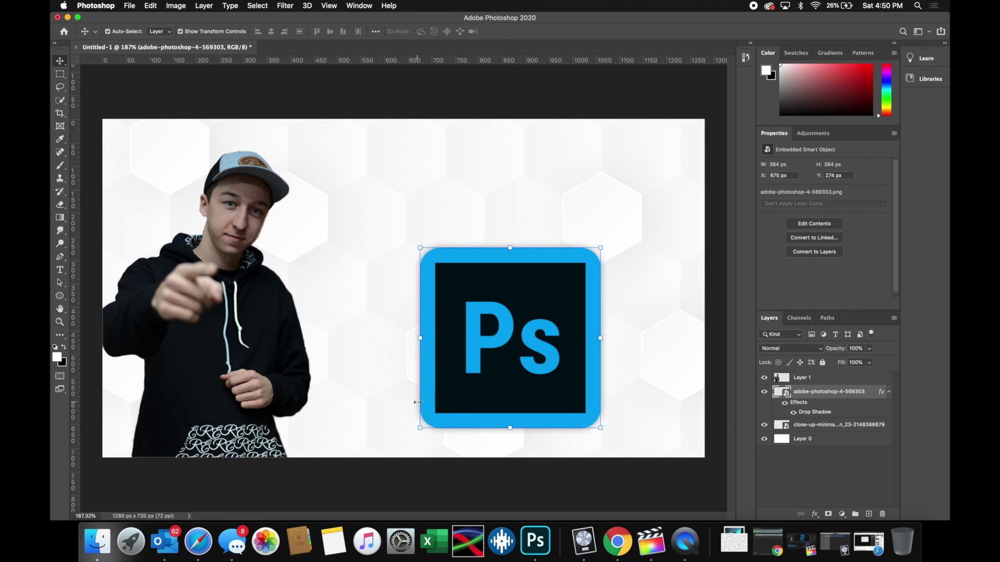
click(423, 93)
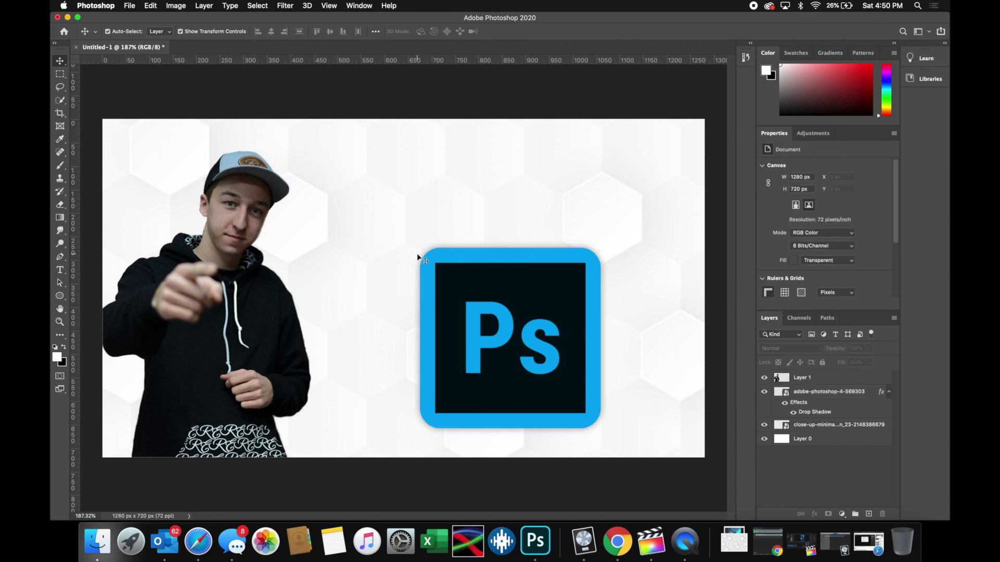
click(207, 336)
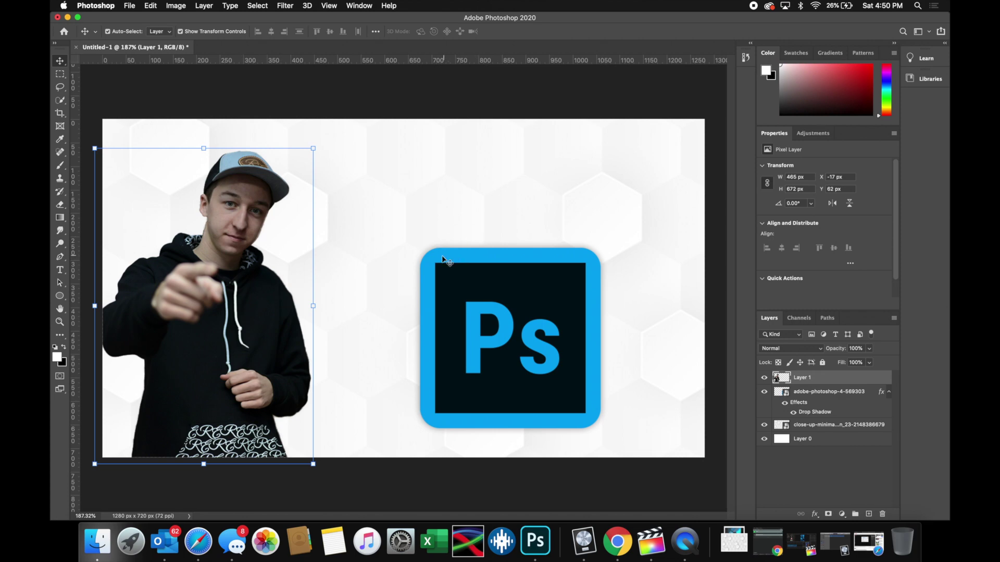
Add an opaque outer glow to the man in the logo's light blue (#03a9f4).
click(816, 515)
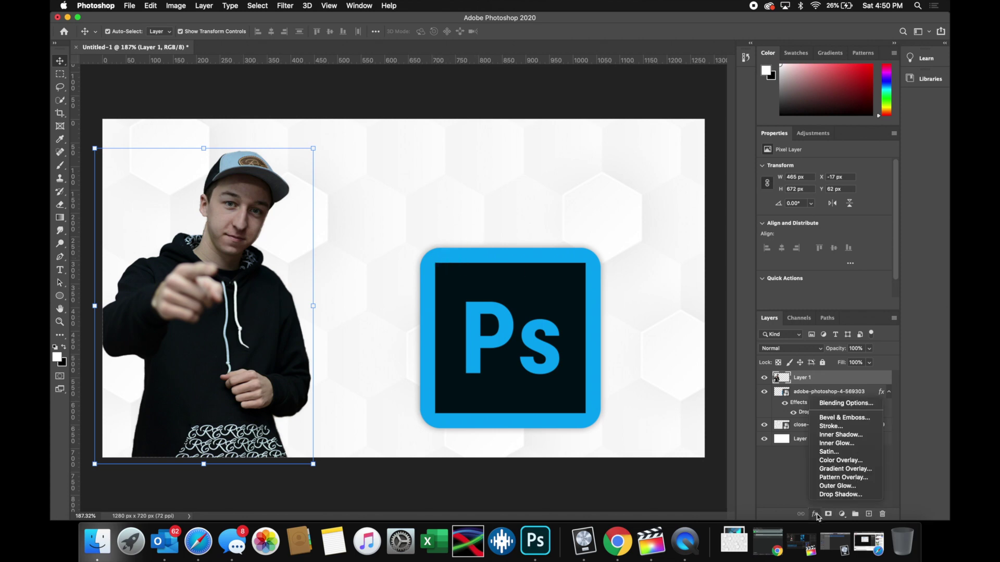
click(837, 487)
drag(737, 82, 749, 84)
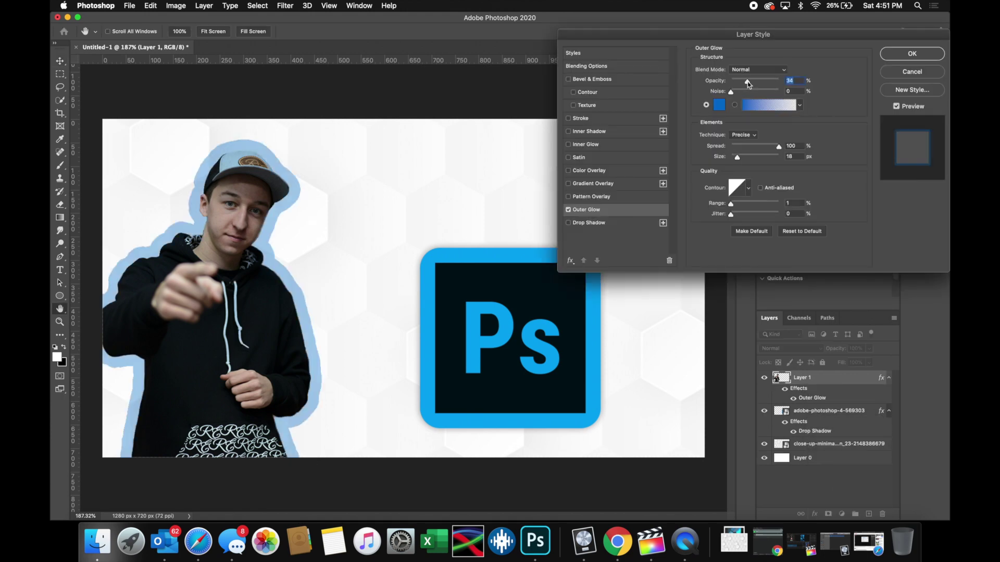
drag(779, 147, 735, 157)
drag(747, 82, 804, 80)
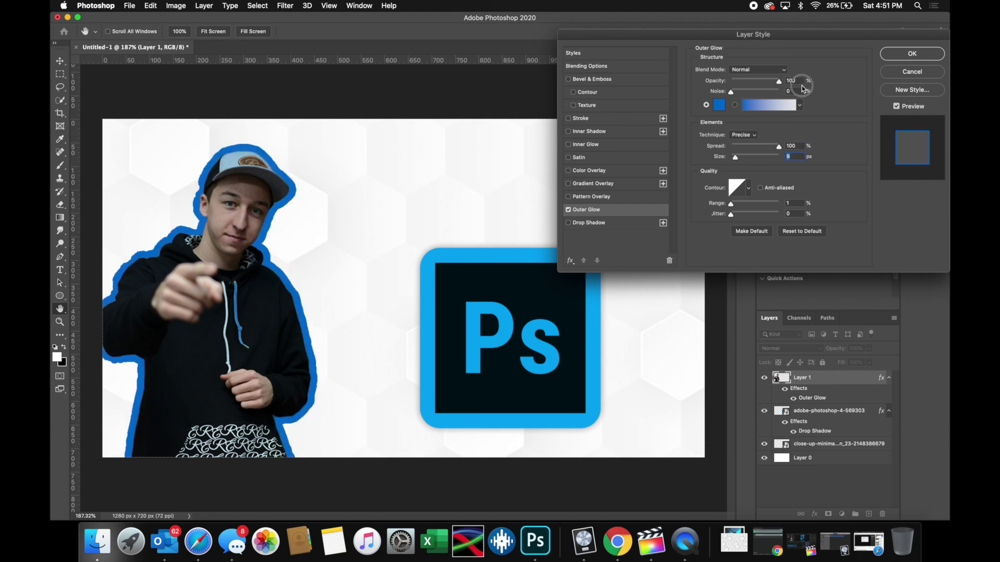
click(719, 104)
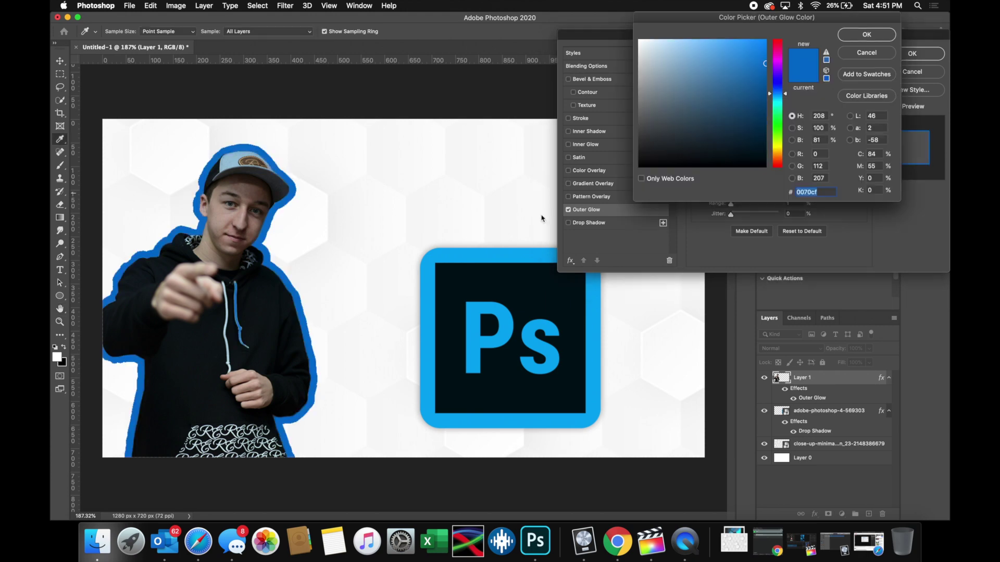
click(430, 278)
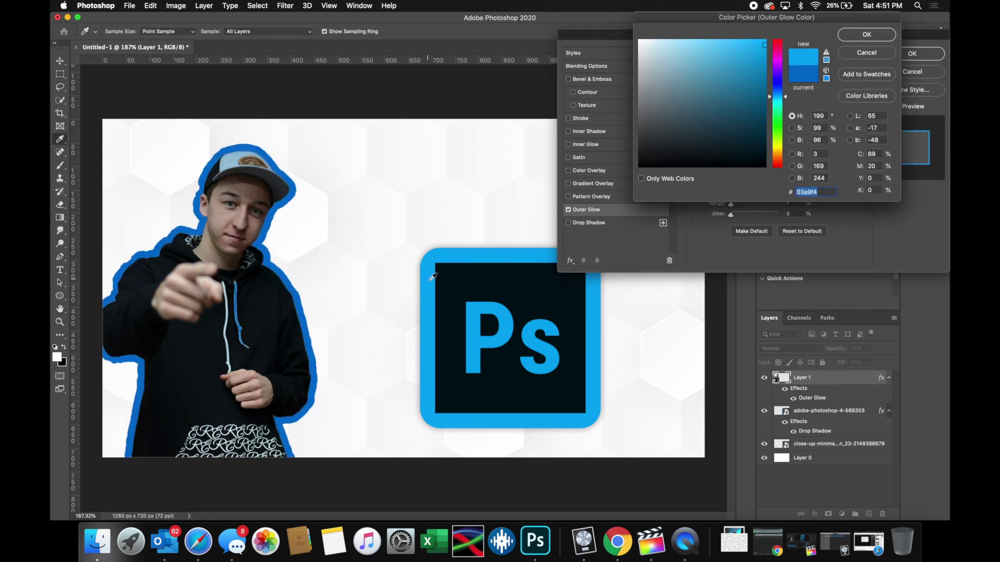
click(865, 35)
key(Return)
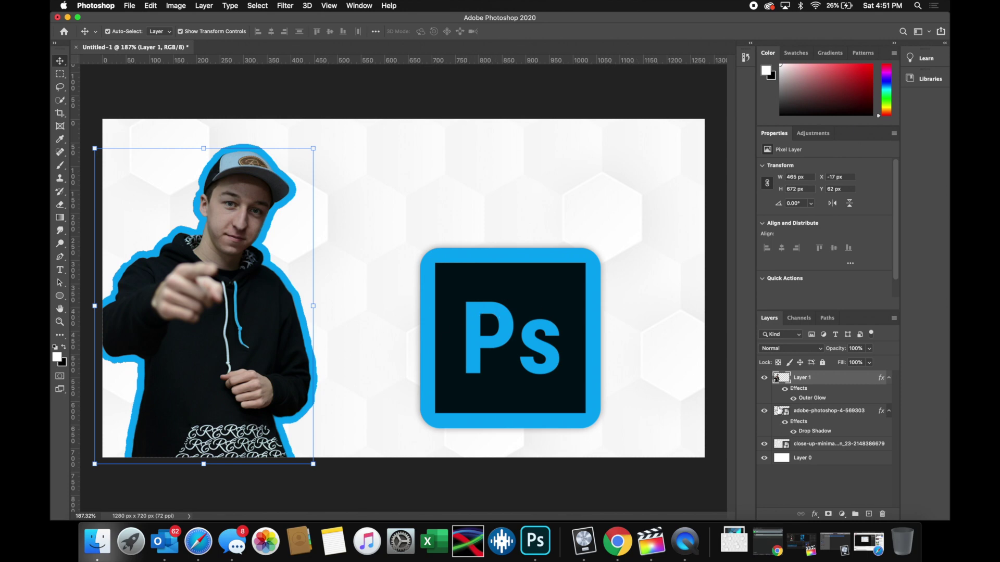
Reopen the outer glow settings and make the glow thinner and speckled.
double_click(811, 399)
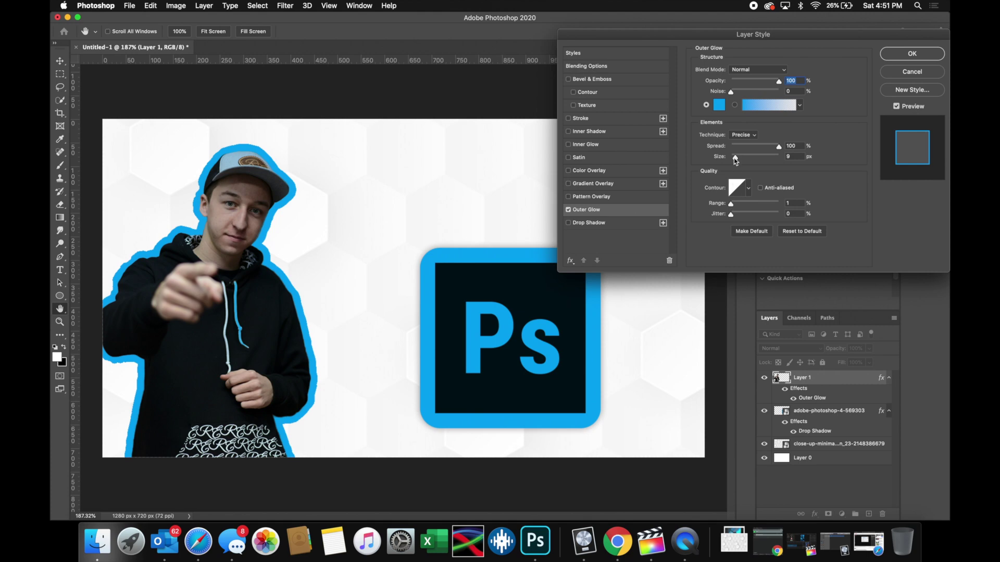
drag(735, 159, 731, 159)
key(Return)
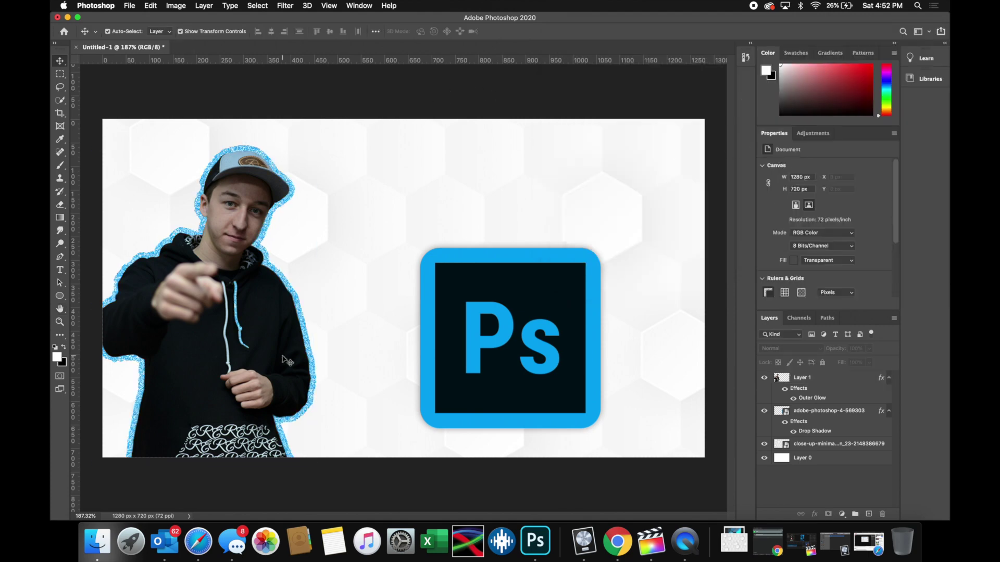
scroll(287, 360, down, 5)
Type the title 'YOUTUBE THUMBNAIL' near the top in the logo's sampled blue.
scroll(287, 360, up, 5)
click(61, 270)
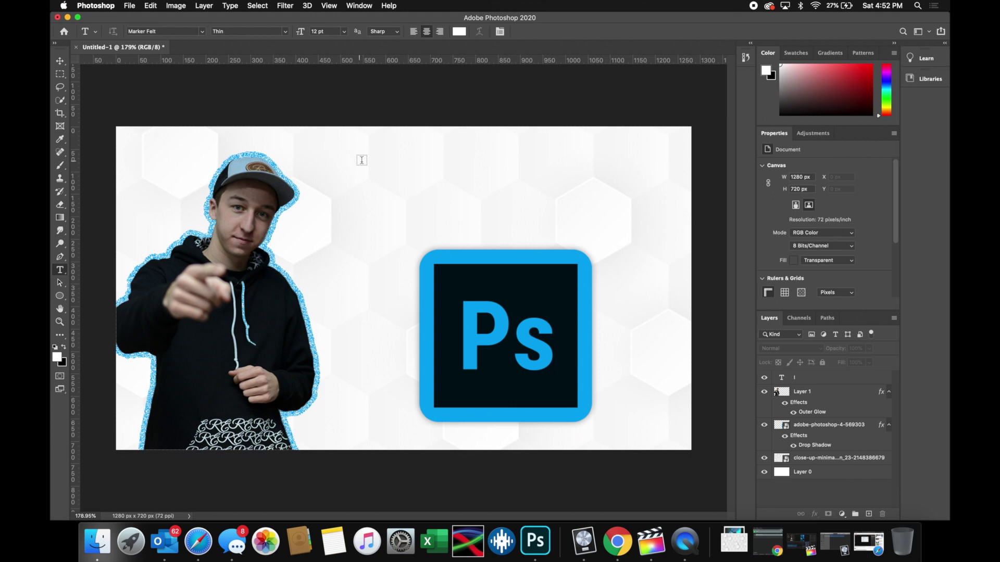
click(462, 32)
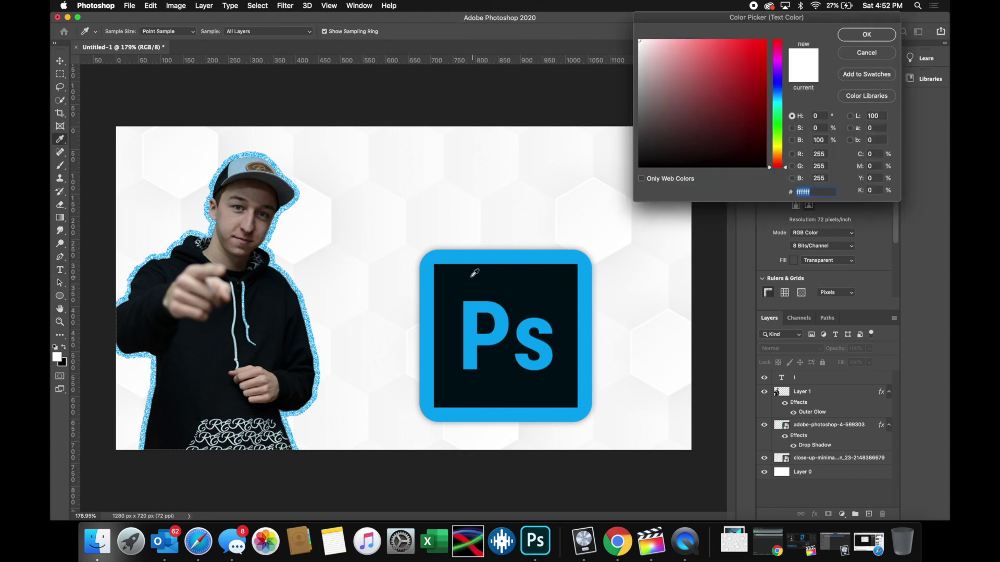
click(472, 254)
click(854, 35)
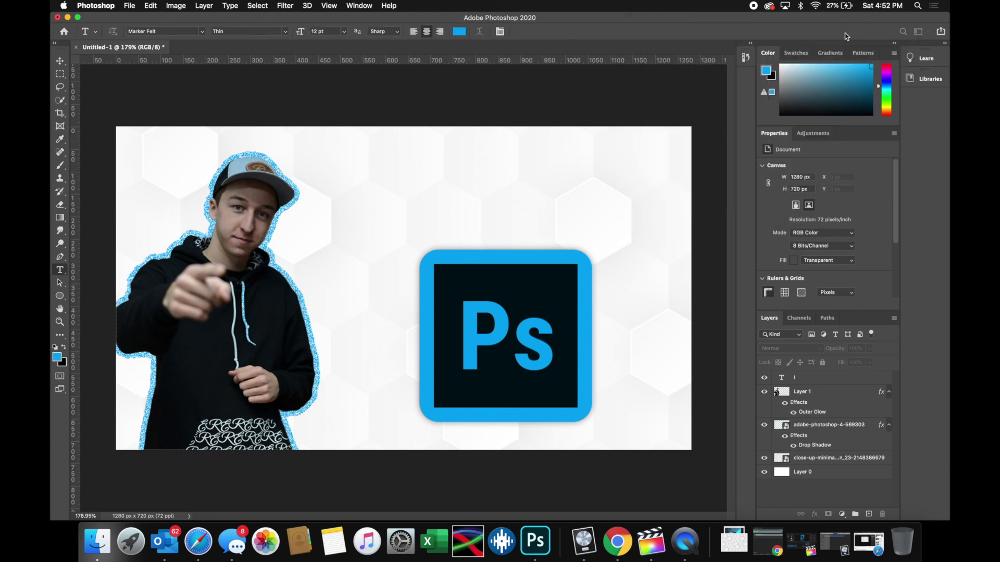
click(396, 163)
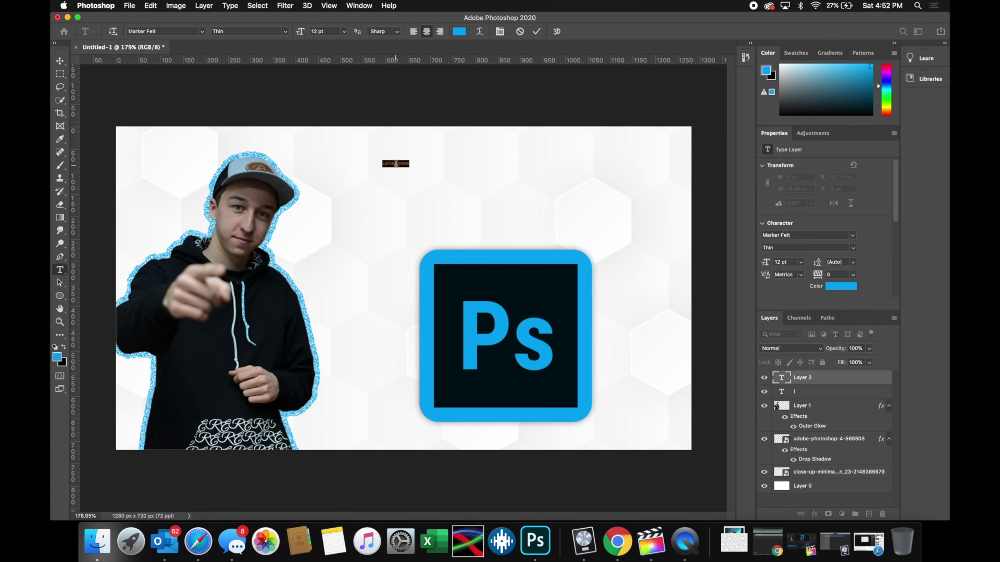
key(BackSpace)
text(YOUTUBE THUMBNAIL)
click(536, 32)
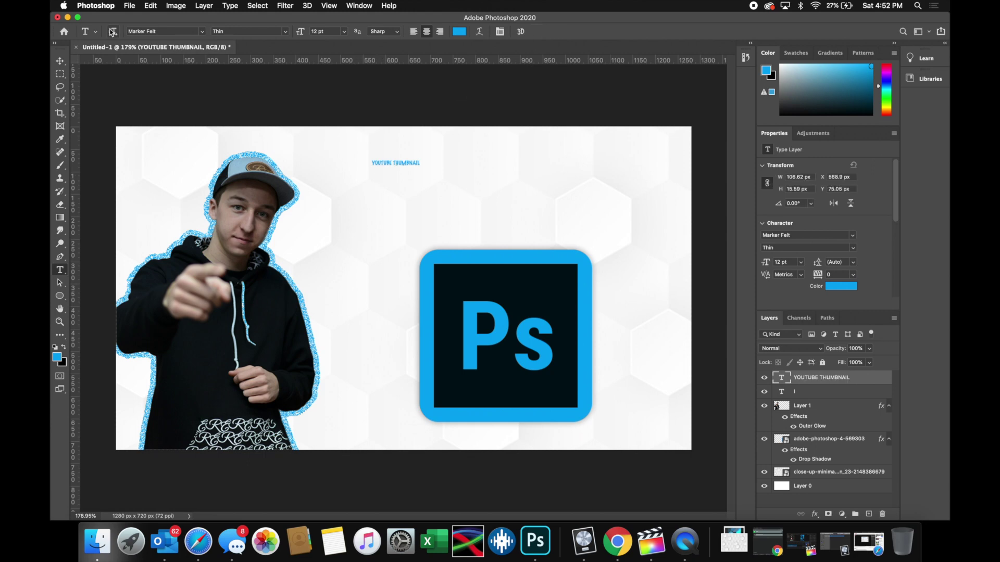
Scale the title up to about 85 pt and move it to the top right.
click(62, 62)
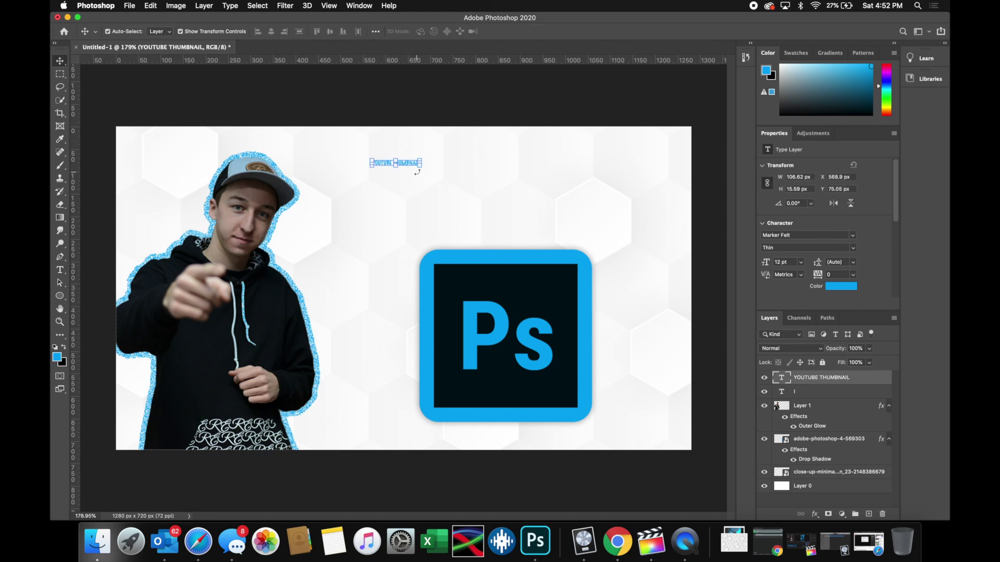
drag(419, 167, 677, 257)
drag(634, 194, 589, 179)
key(Return)
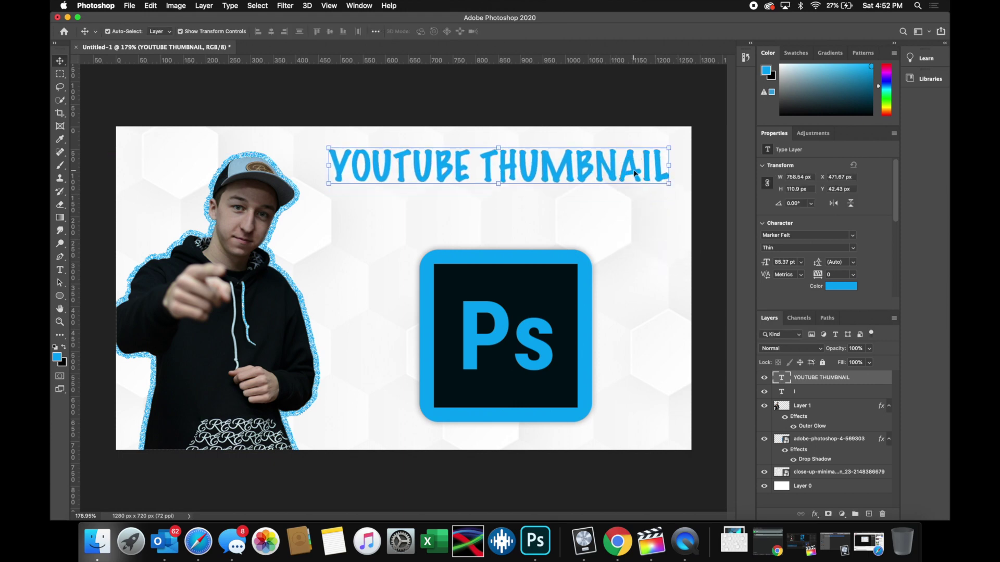
Set the title font to Arial Black.
double_click(421, 156)
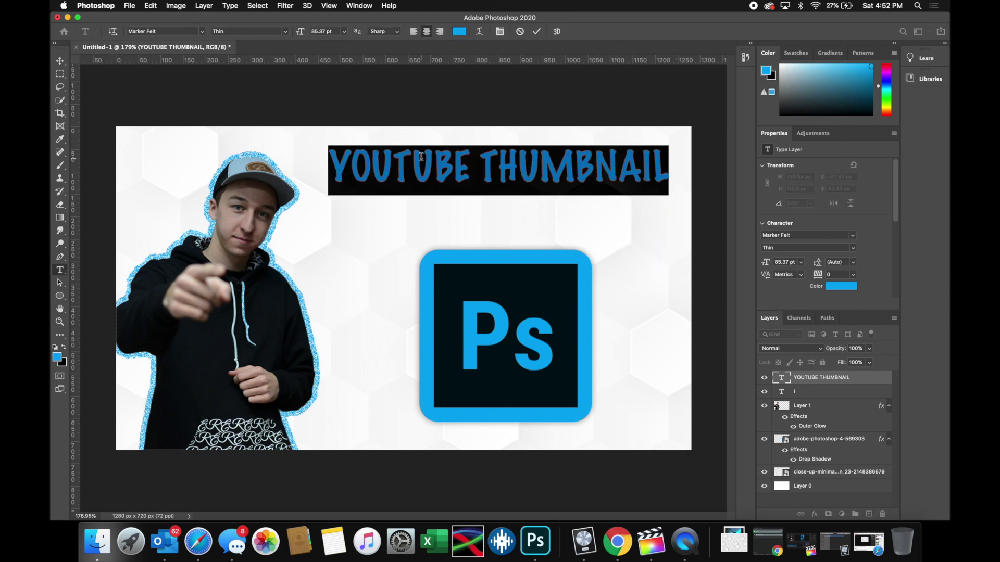
click(203, 32)
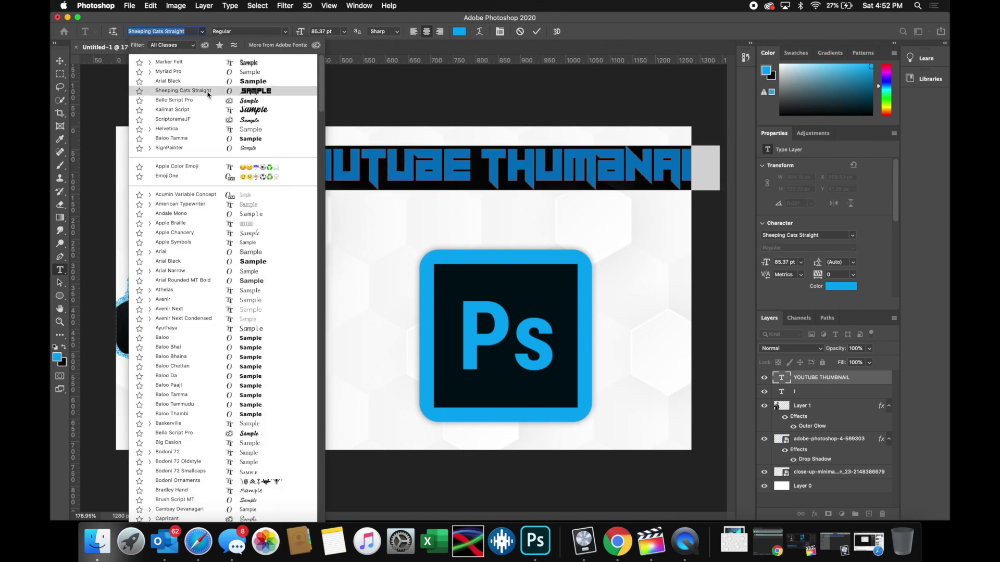
key(Up)
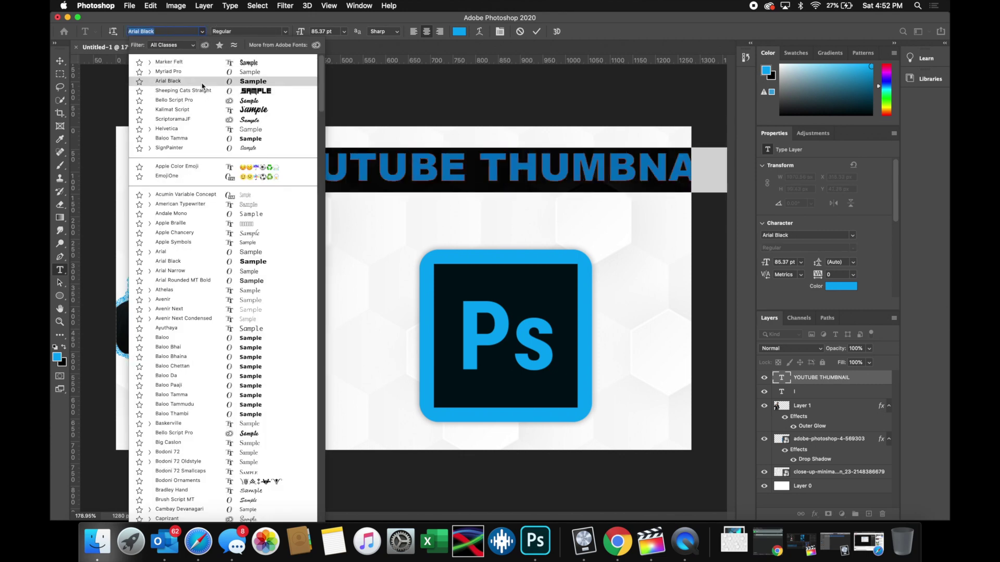
click(202, 83)
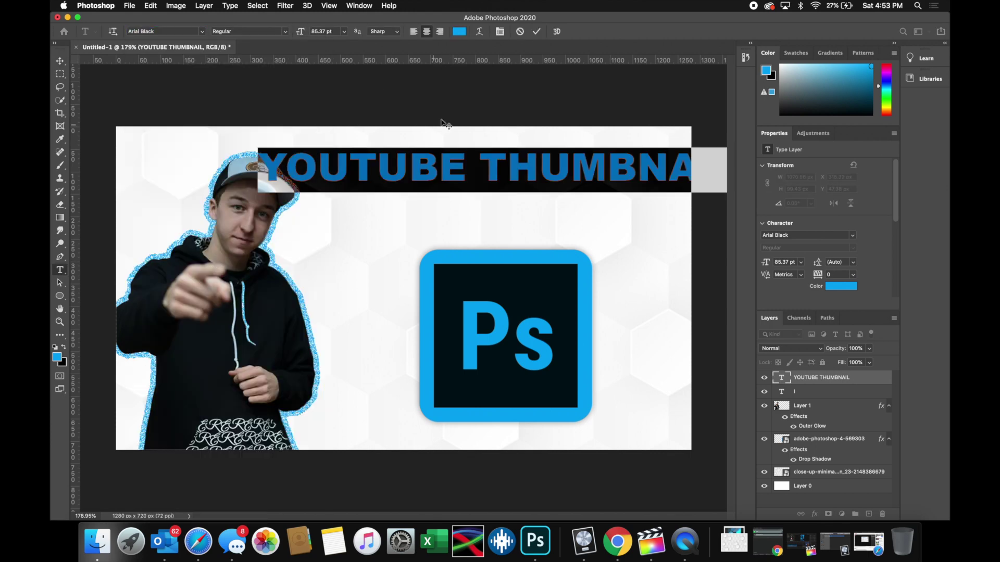
click(536, 32)
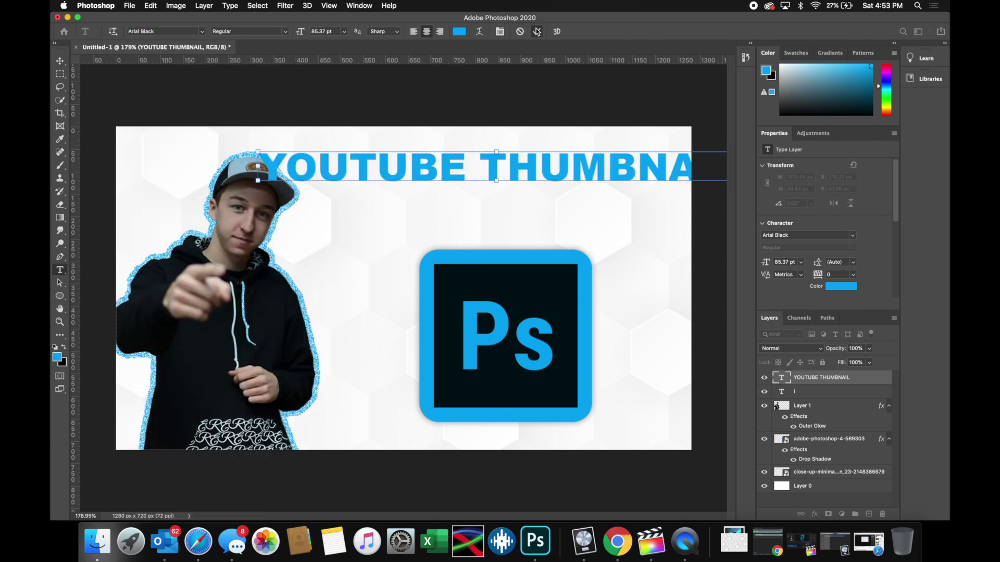
key(v)
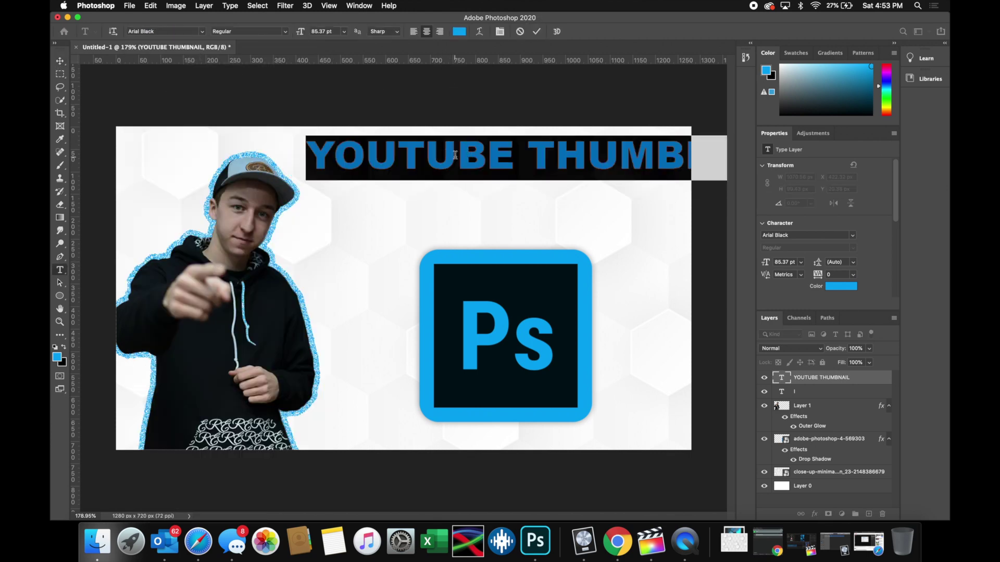
Delete THUMBNAIL from the title so it reads only YOUTUBE.
click(508, 155)
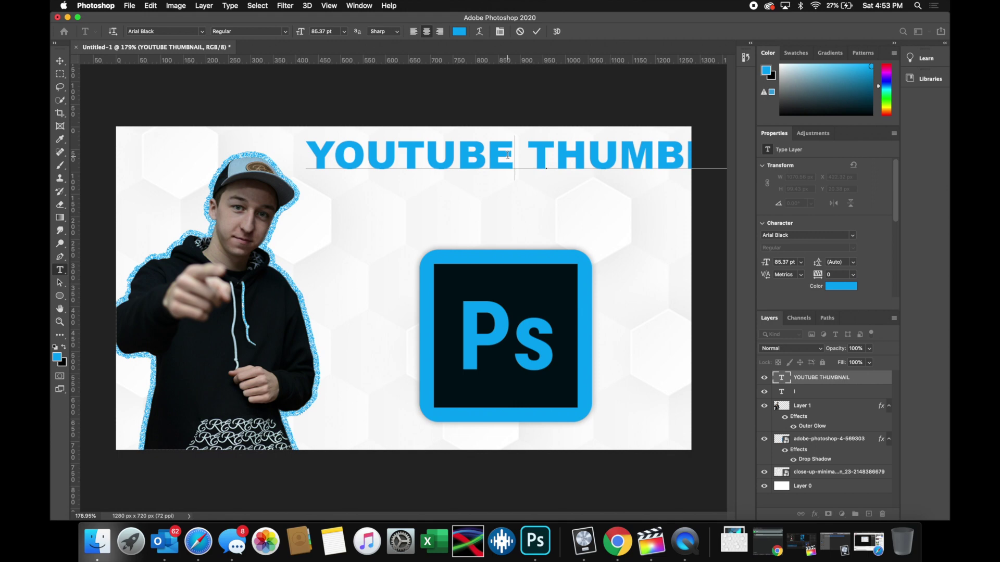
drag(517, 155, 838, 171)
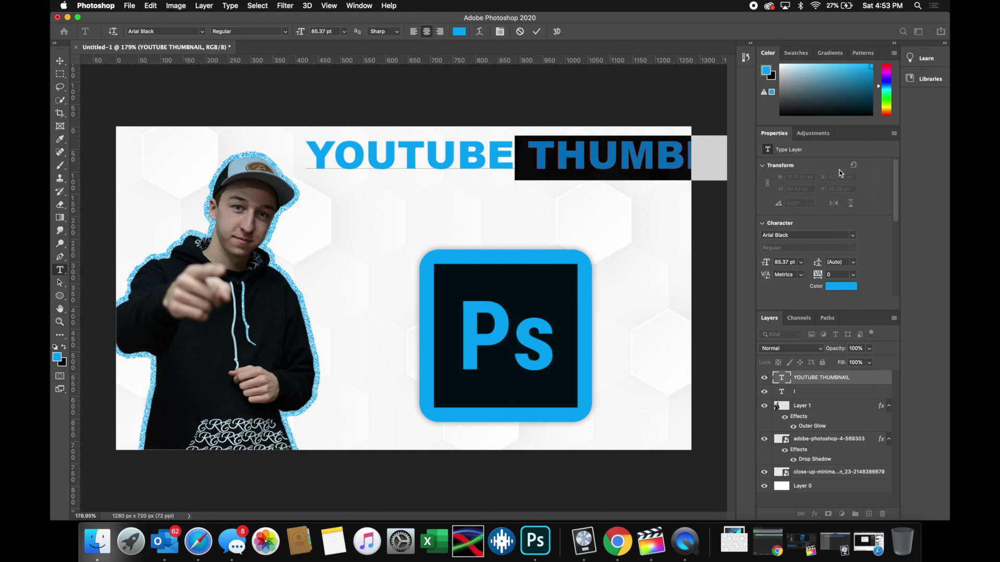
key(BackSpace)
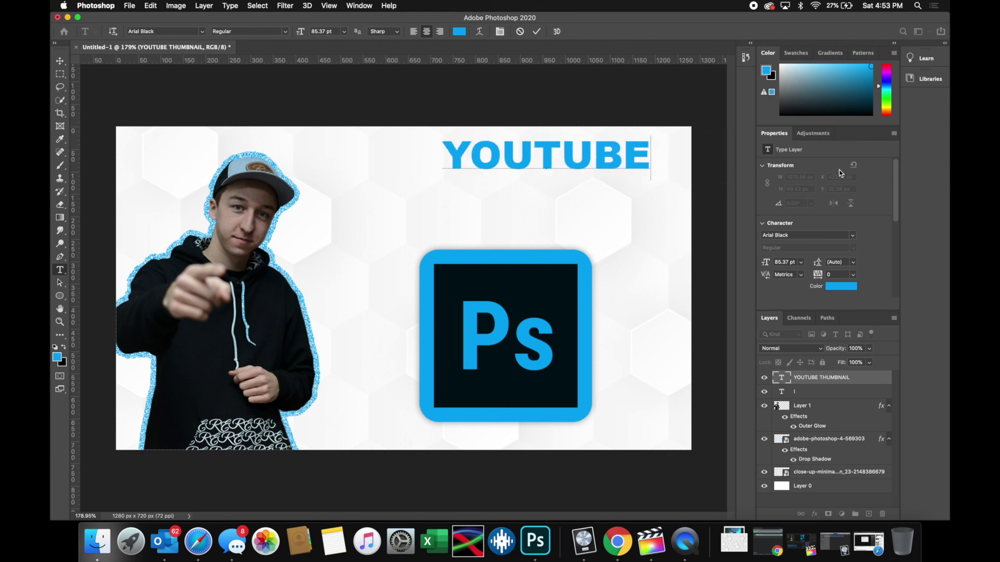
click(536, 31)
key(v)
Duplicate YOUTUBE twice below it and retype the copies as THUMBNAIL and TUTORIAL.
drag(491, 162, 470, 213)
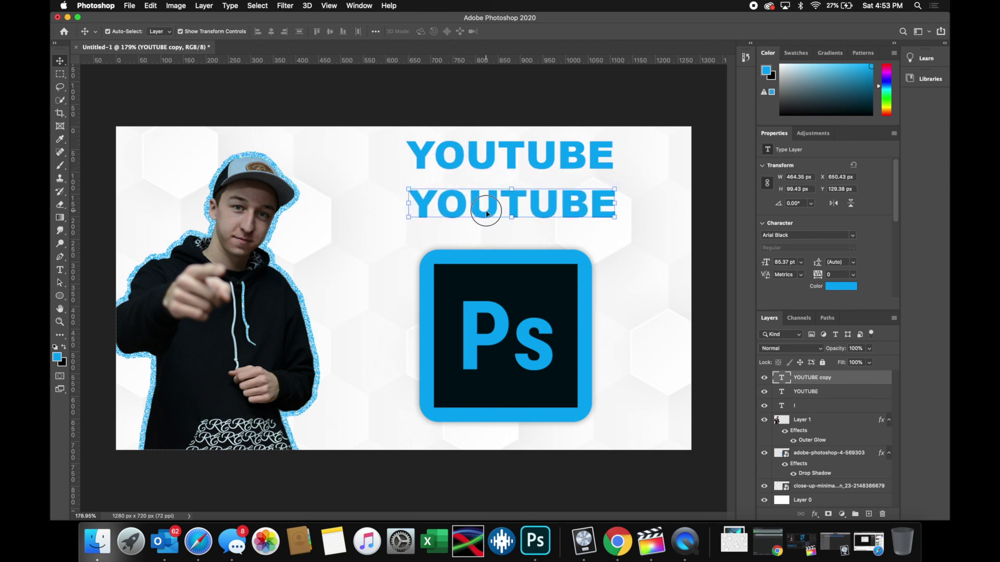
double_click(486, 209)
text(THUMBNAIL)
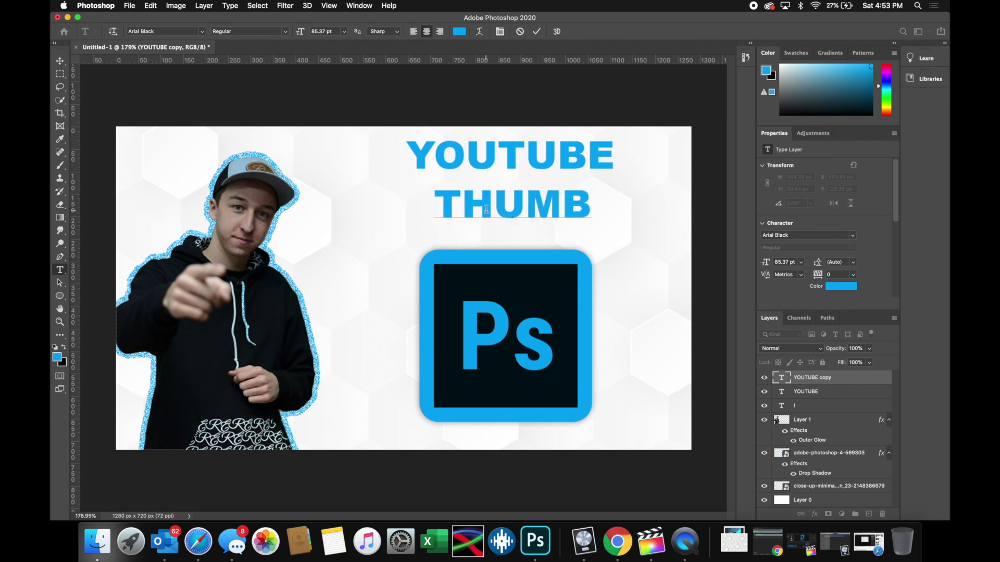
click(537, 31)
key(v)
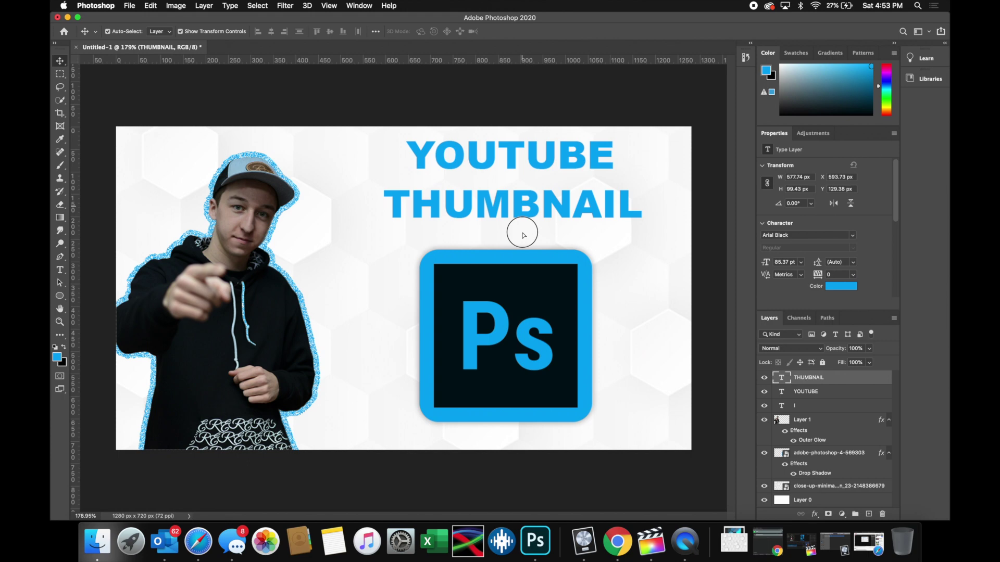
drag(521, 204, 521, 239)
double_click(520, 238)
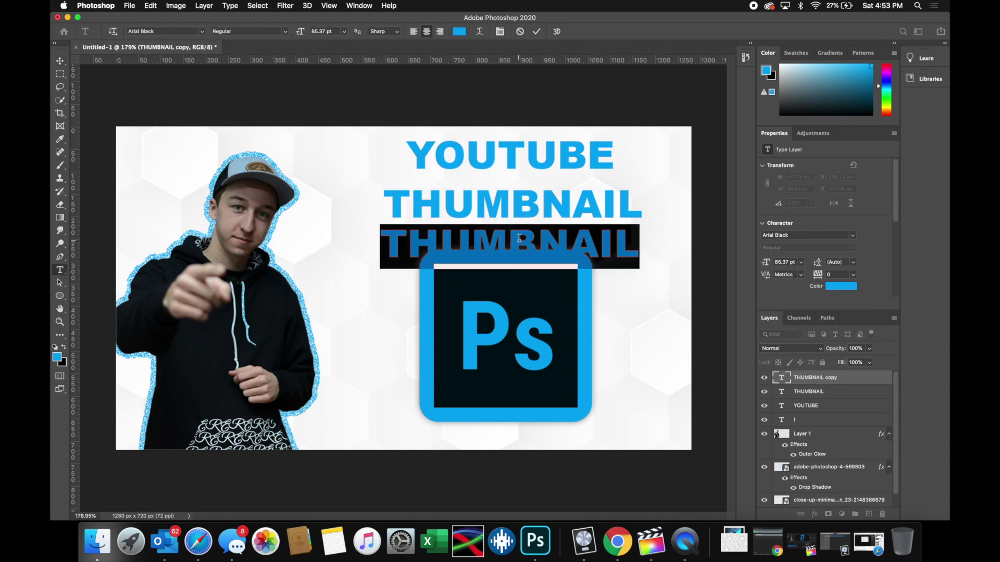
text(TUTORIAL)
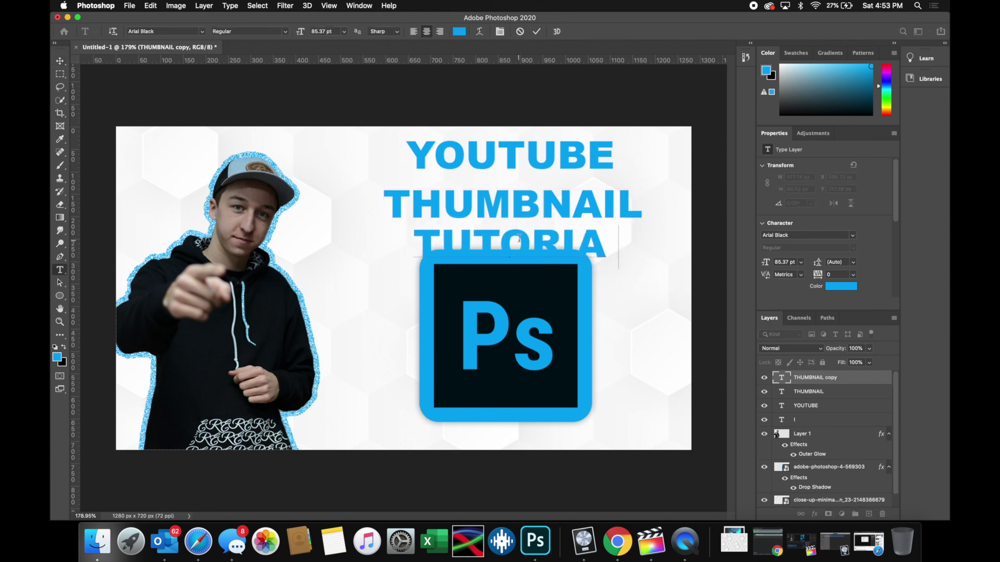
click(537, 31)
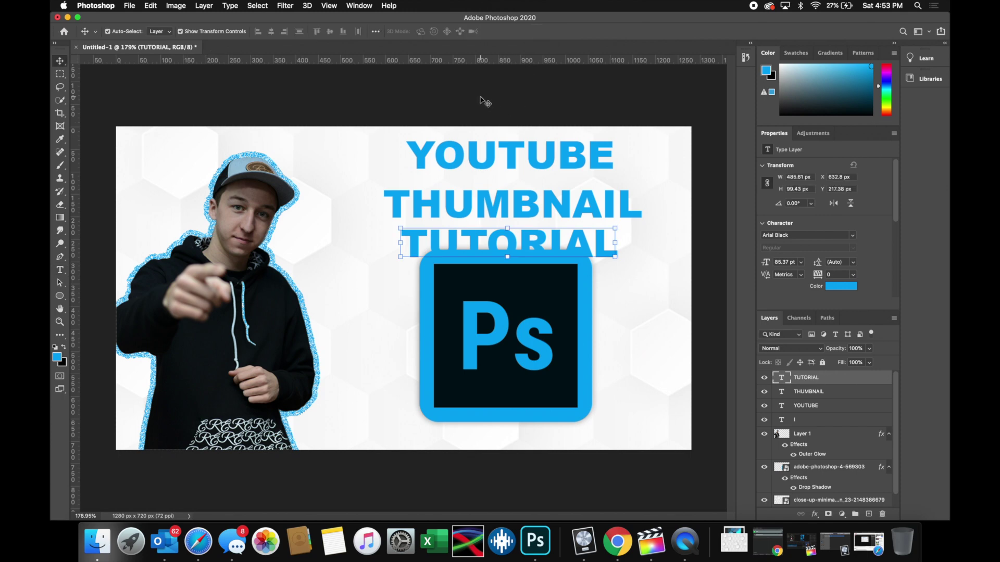
Move TUTORIAL below the Ps logo and shrink the logo to about 71%.
key(v)
drag(517, 253, 522, 427)
mouse_move(525, 313)
mouse_down()
mouse_move(521, 284)
mouse_move(520, 299)
mouse_up()
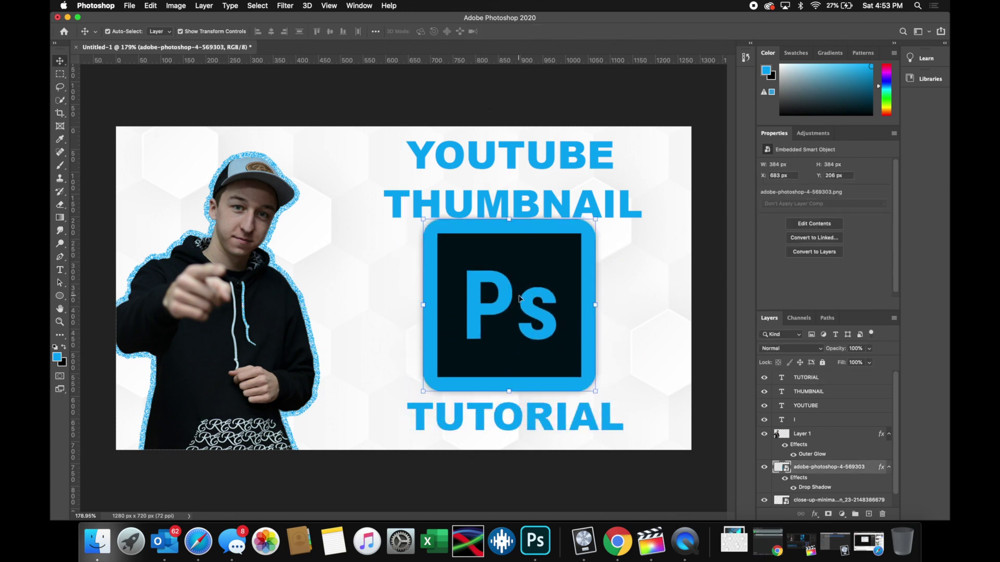
key(ctrl+t)
drag(394, 419, 460, 354)
drag(517, 297, 486, 334)
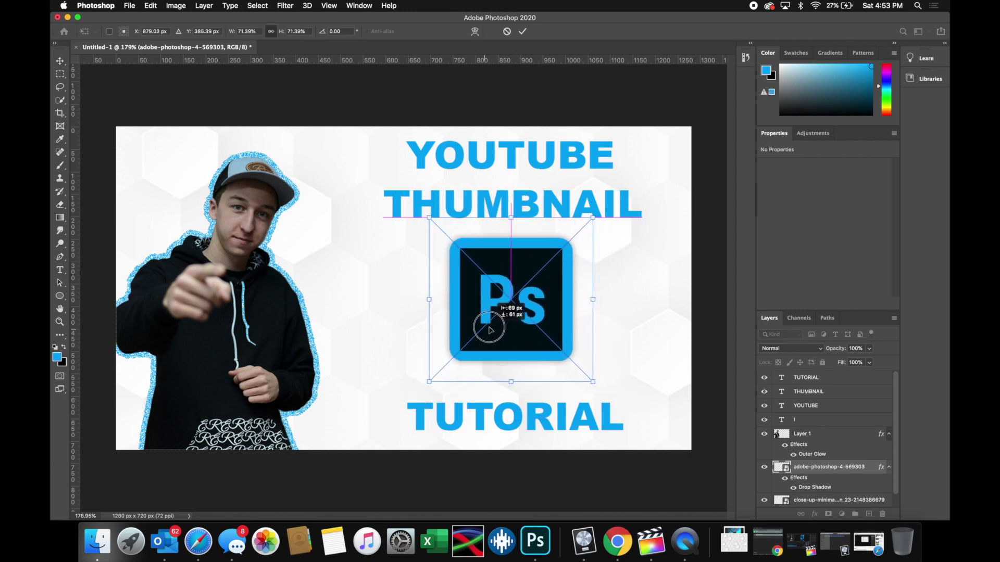
click(522, 31)
Select the YOUTUBE, THUMBNAIL and TUTORIAL layers and scale them to about 140%.
click(519, 123)
click(513, 159)
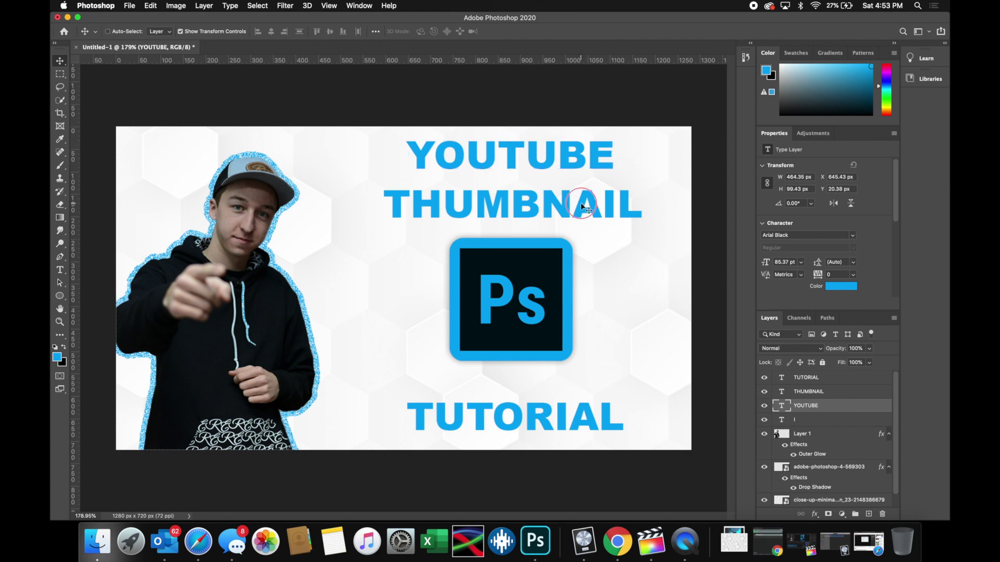
key(super)
super+click(813, 392)
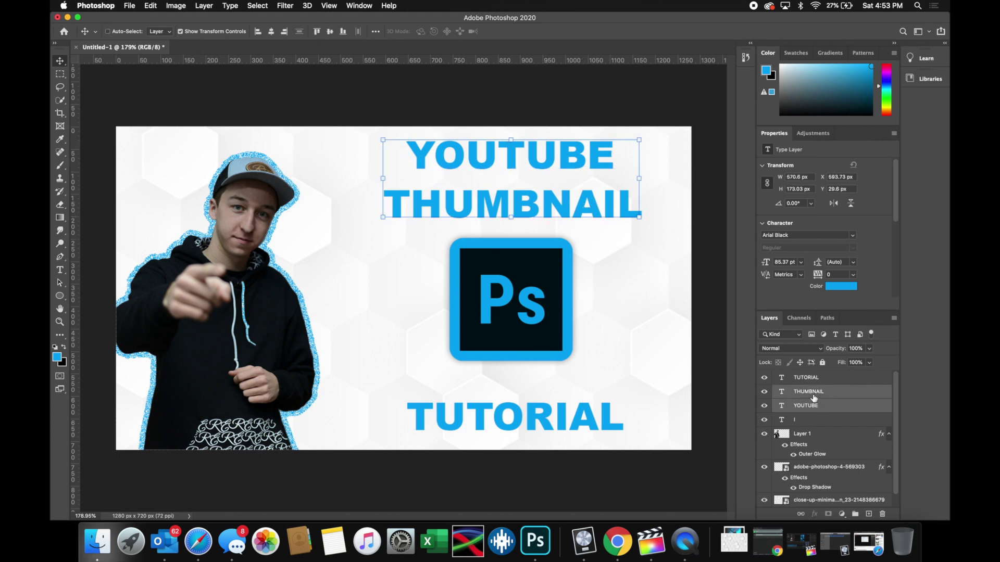
super+click(810, 378)
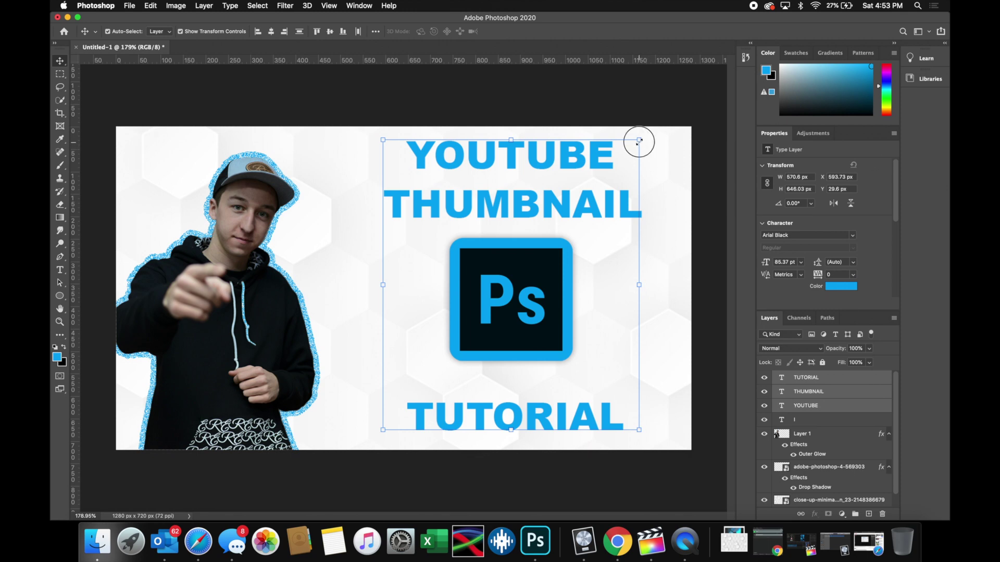
drag(638, 140, 742, 10)
drag(589, 406, 538, 410)
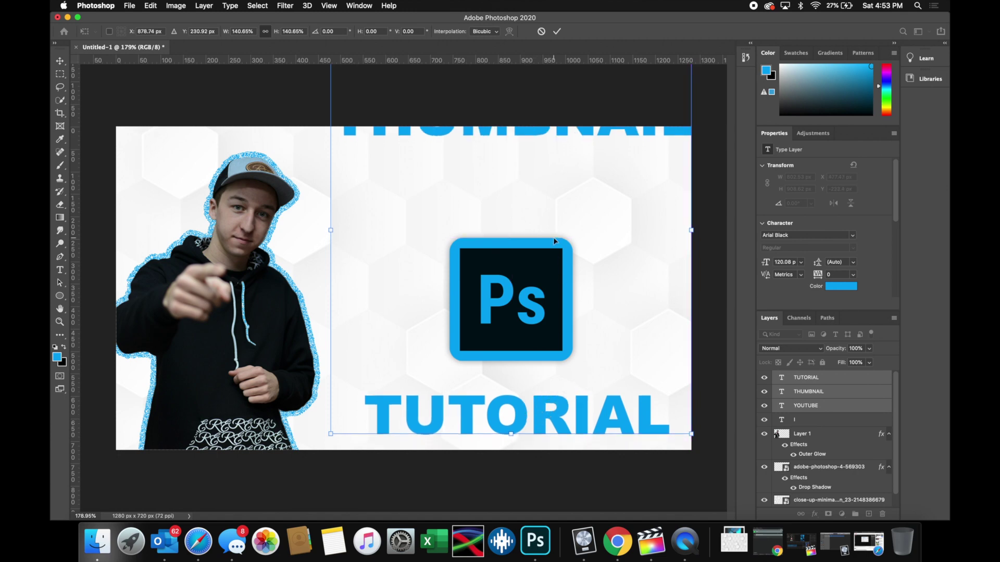
click(557, 32)
Drag THUMBNAIL back onto the canvas and place YOUTUBE directly above it.
click(721, 208)
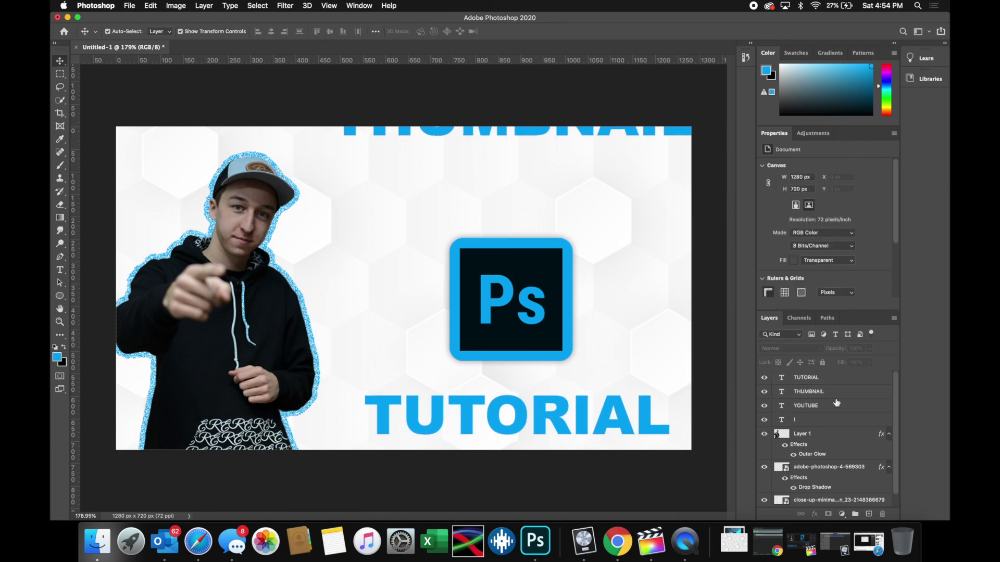
click(815, 392)
drag(566, 135, 561, 230)
click(805, 378)
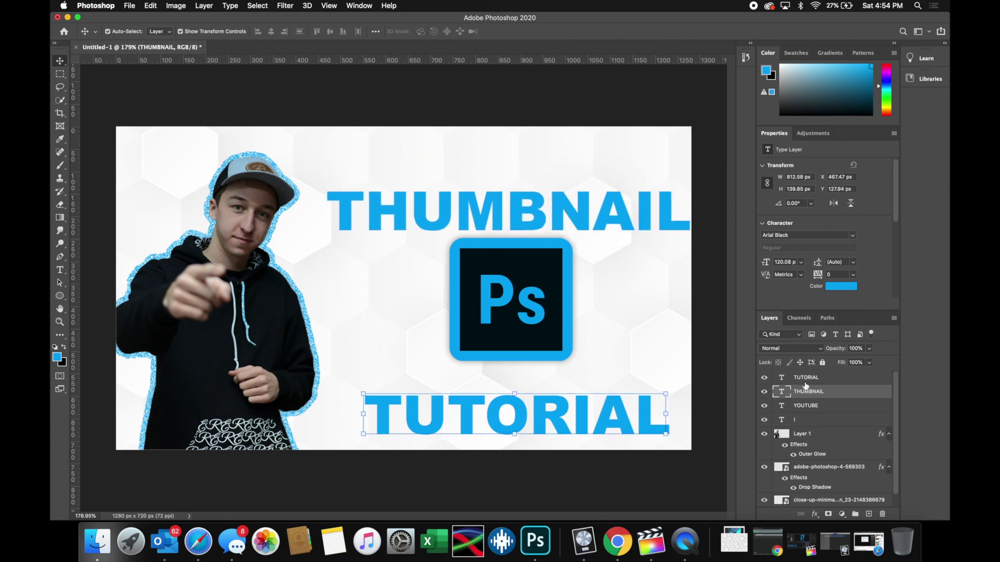
click(813, 409)
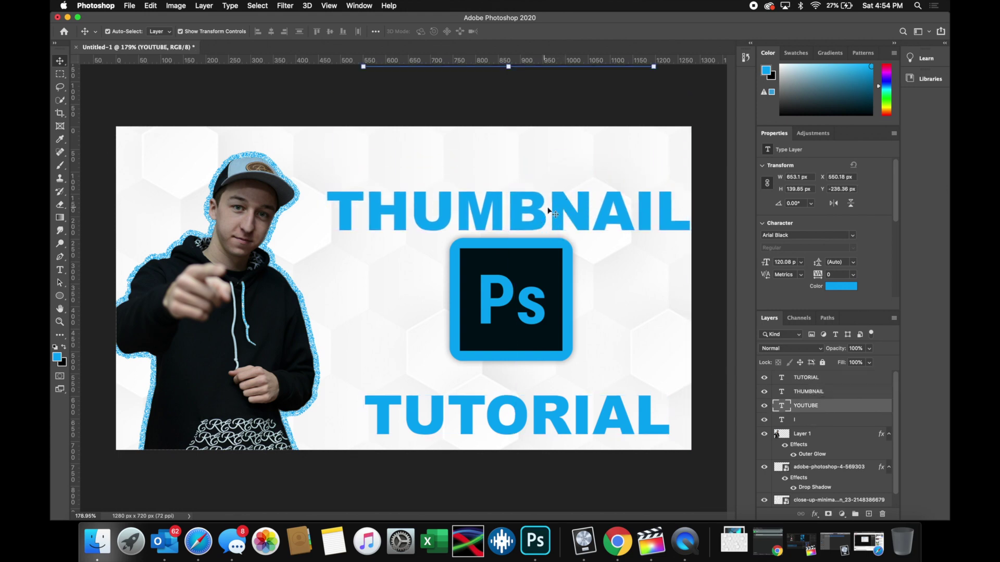
click(555, 121)
click(820, 405)
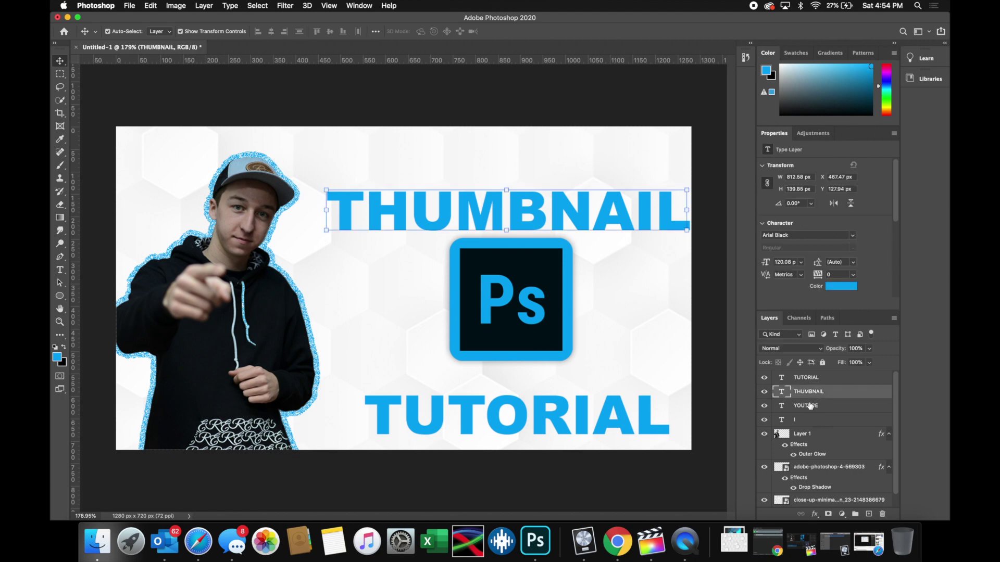
scroll(677, 276, down, 2)
click(498, 127)
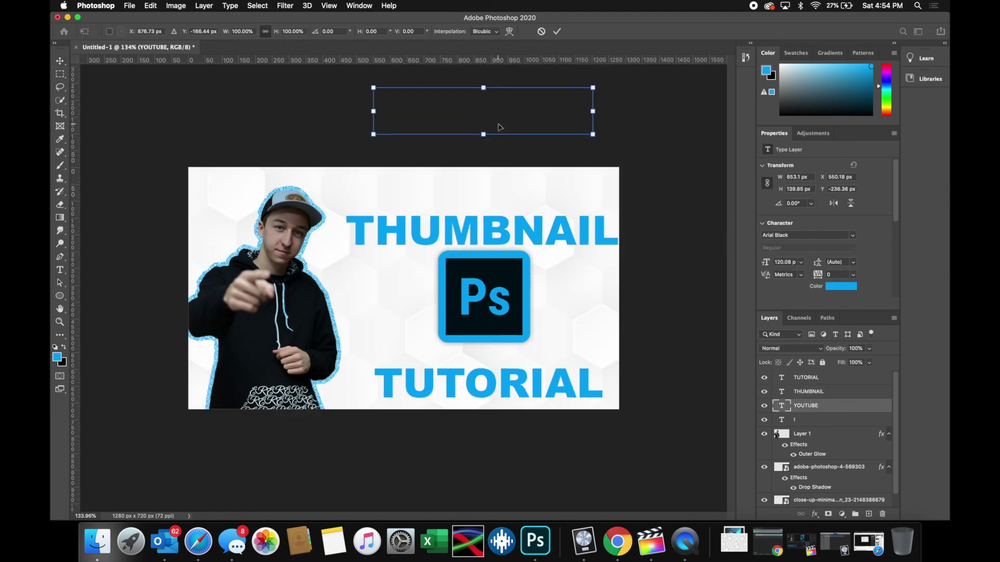
drag(480, 107, 485, 189)
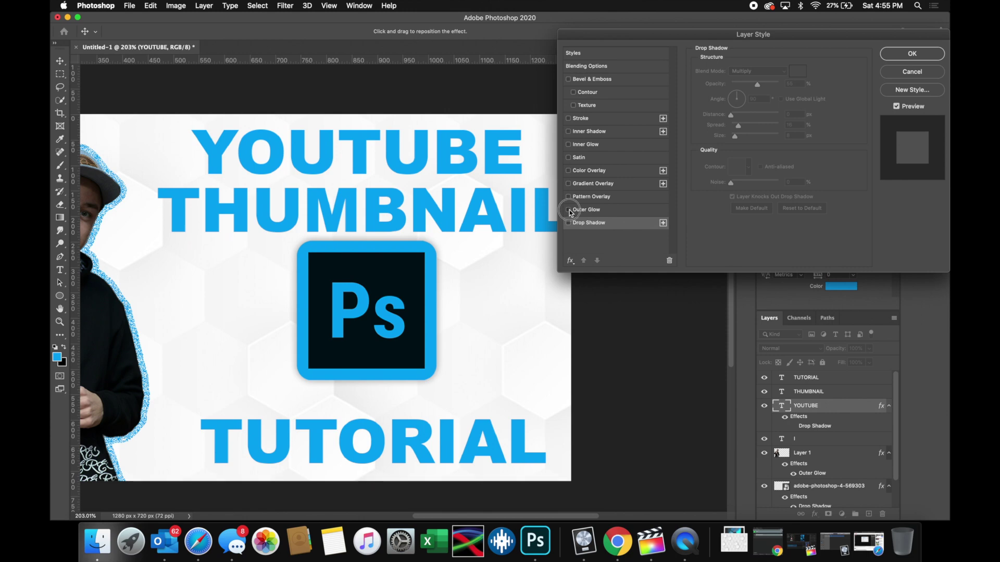
Add an Outer Glow to YOUTUBE with Normal blend mode, Softer technique and 100% opacity.
click(580, 212)
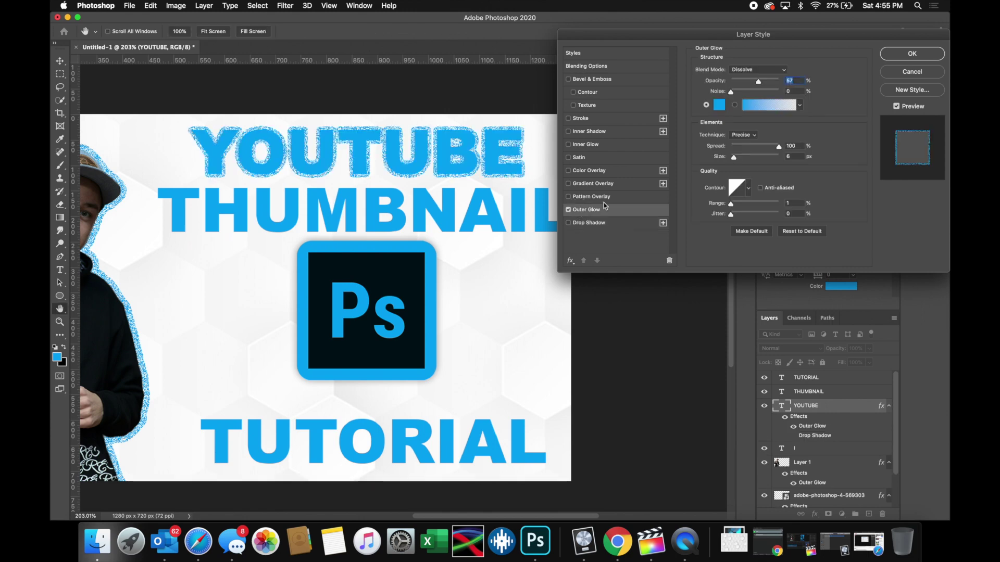
click(743, 135)
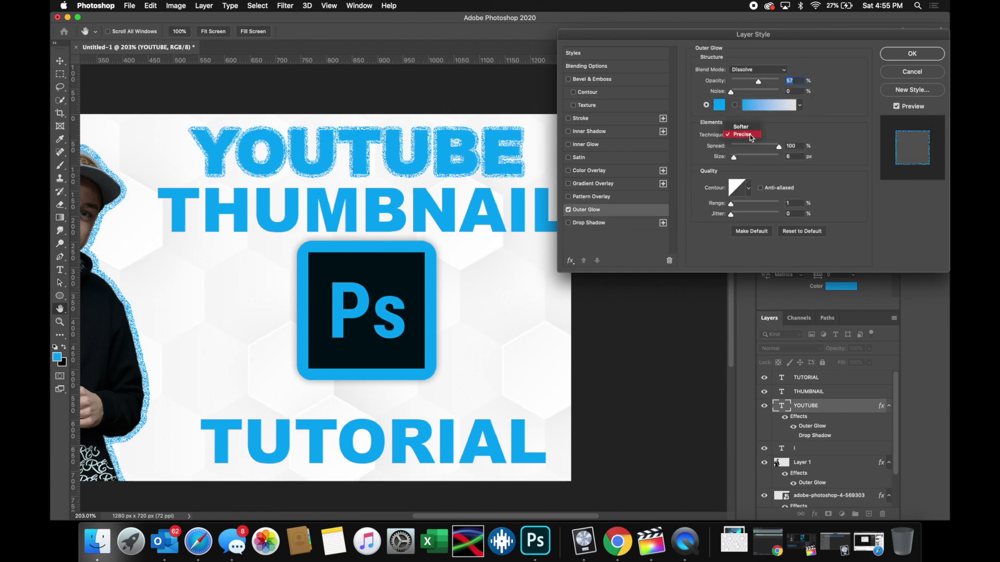
click(739, 126)
click(758, 81)
drag(758, 80, 777, 81)
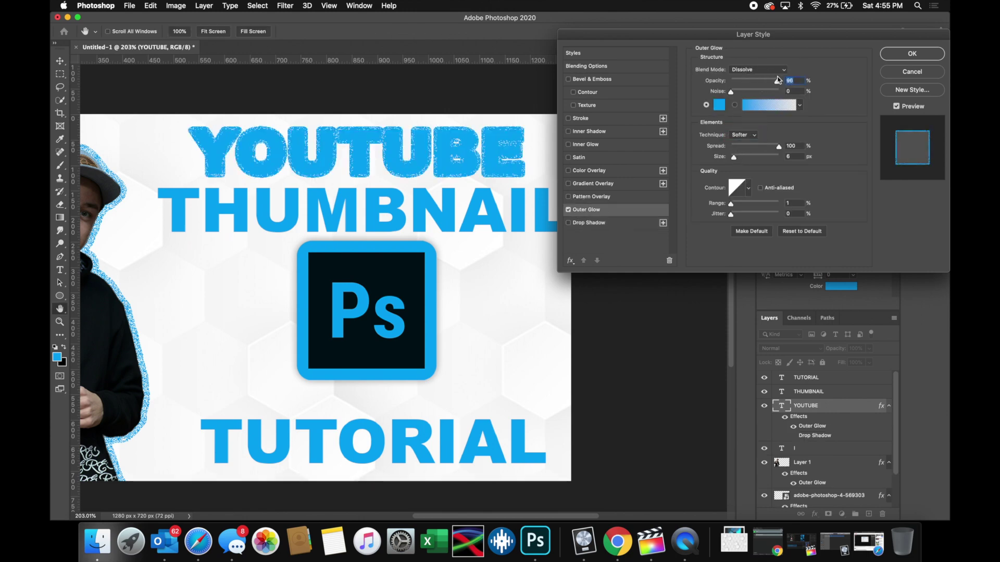
click(758, 69)
click(750, 63)
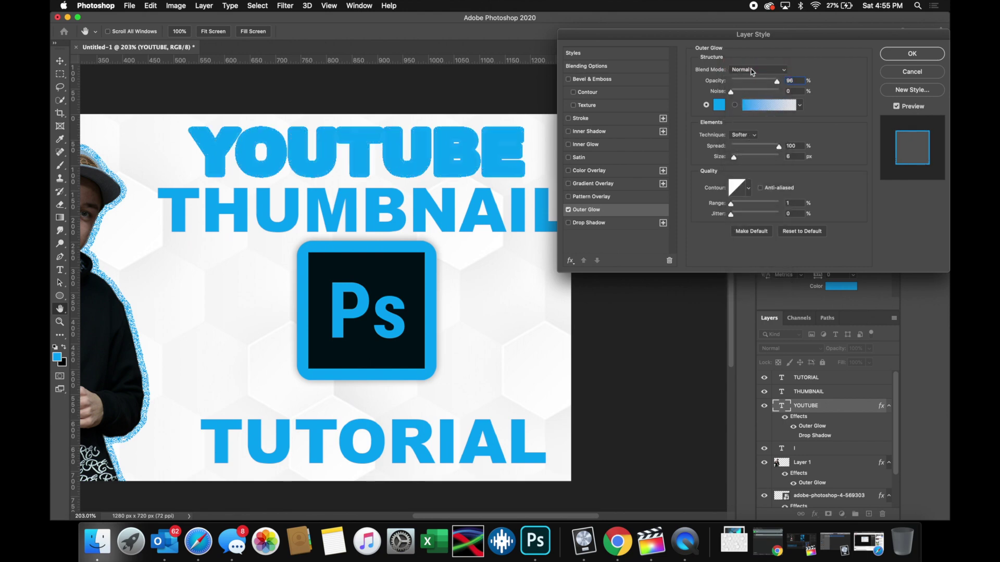
click(749, 82)
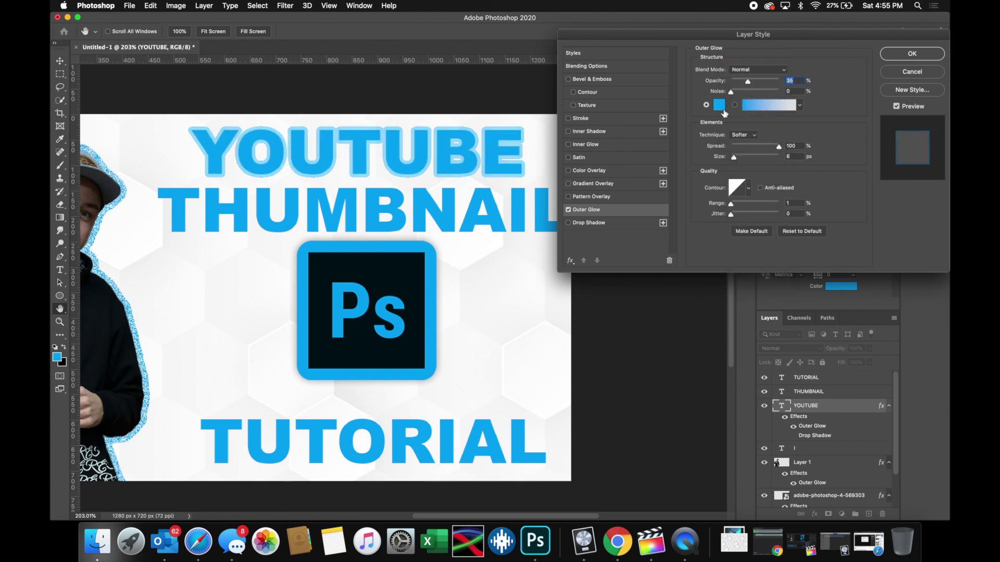
Sample the Ps icon's dark colour for the glow, set Size 4 px and Range 100%.
click(719, 106)
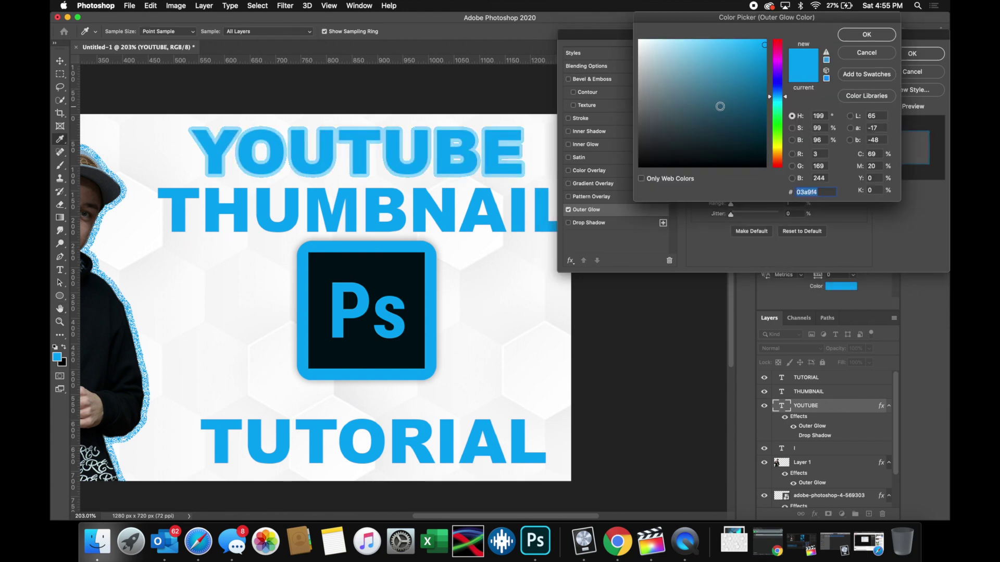
click(406, 271)
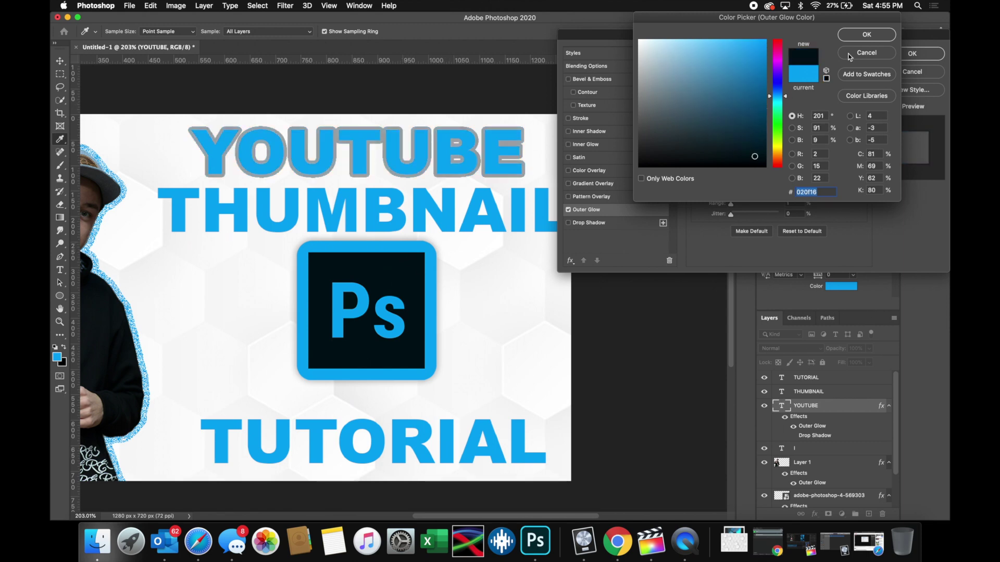
click(839, 36)
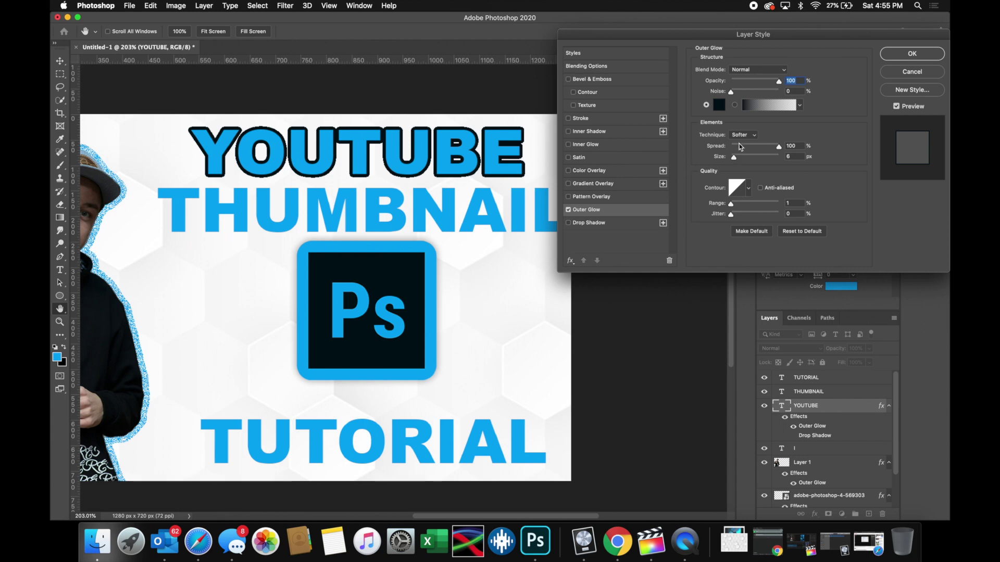
drag(733, 164, 732, 161)
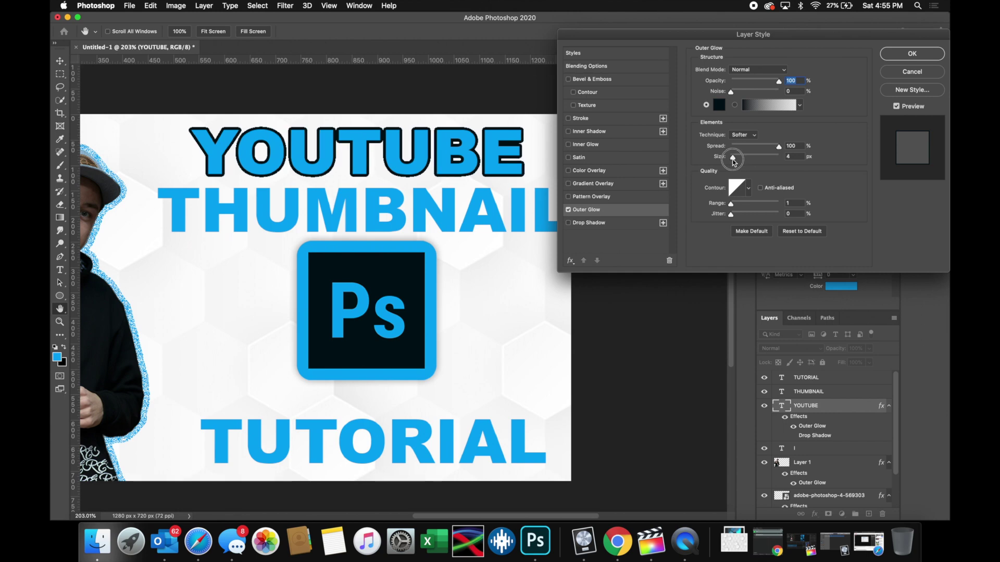
drag(731, 204, 786, 207)
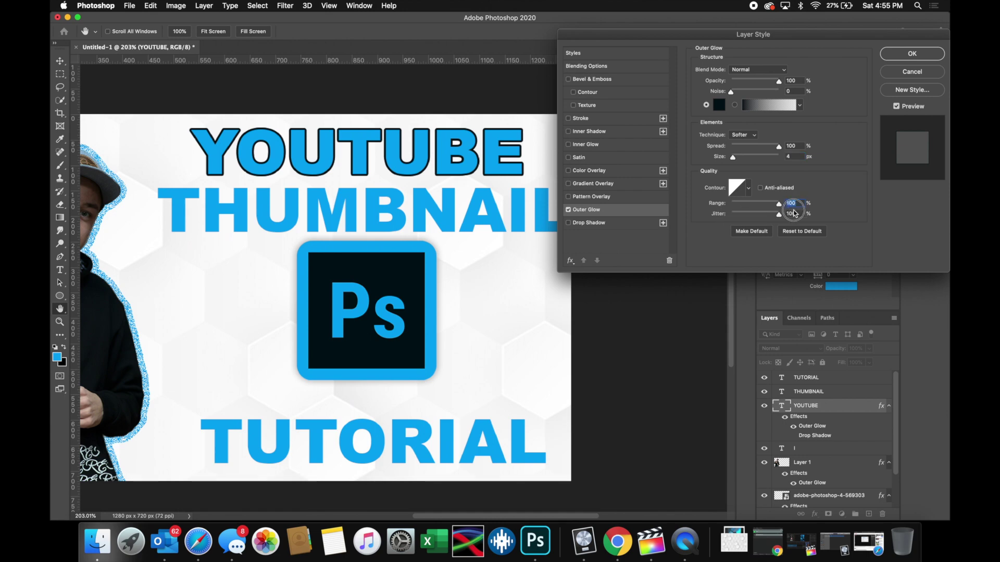
click(892, 60)
Apply the same dark Outer Glow to THUMBNAIL.
click(540, 211)
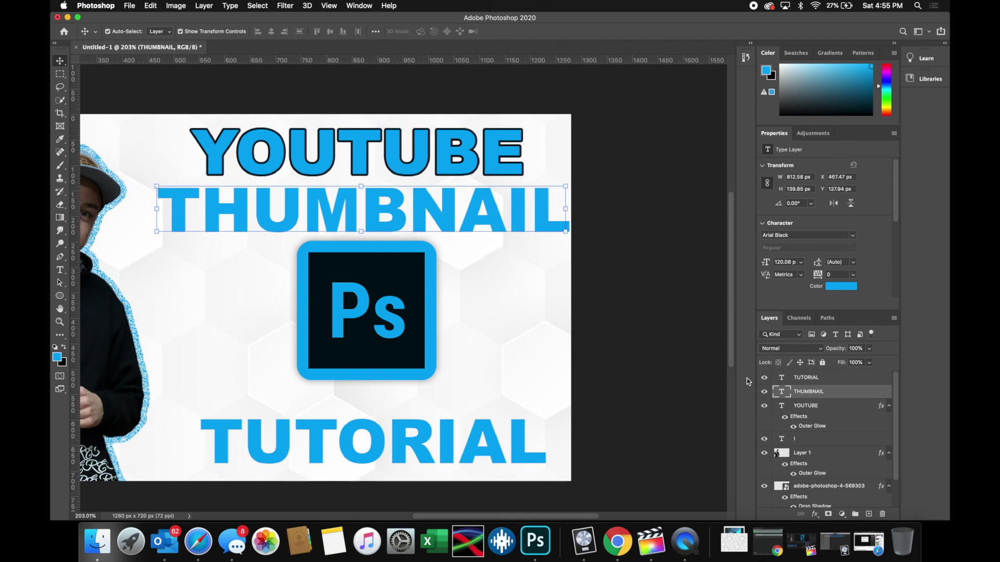
click(811, 514)
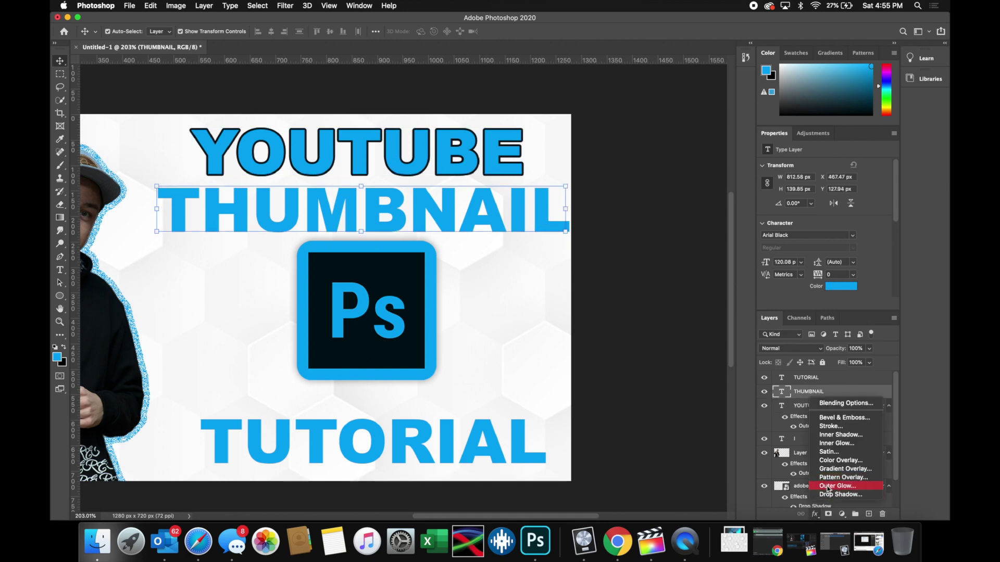
click(827, 487)
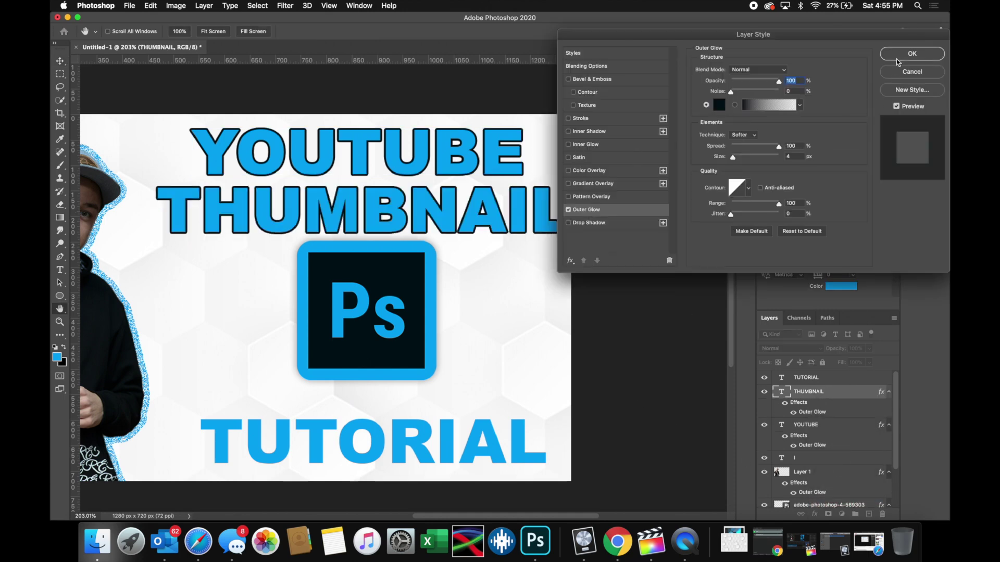
click(897, 60)
Apply the Outer Glow to TUTORIAL and add two vertical guides, one at 990 px.
click(517, 458)
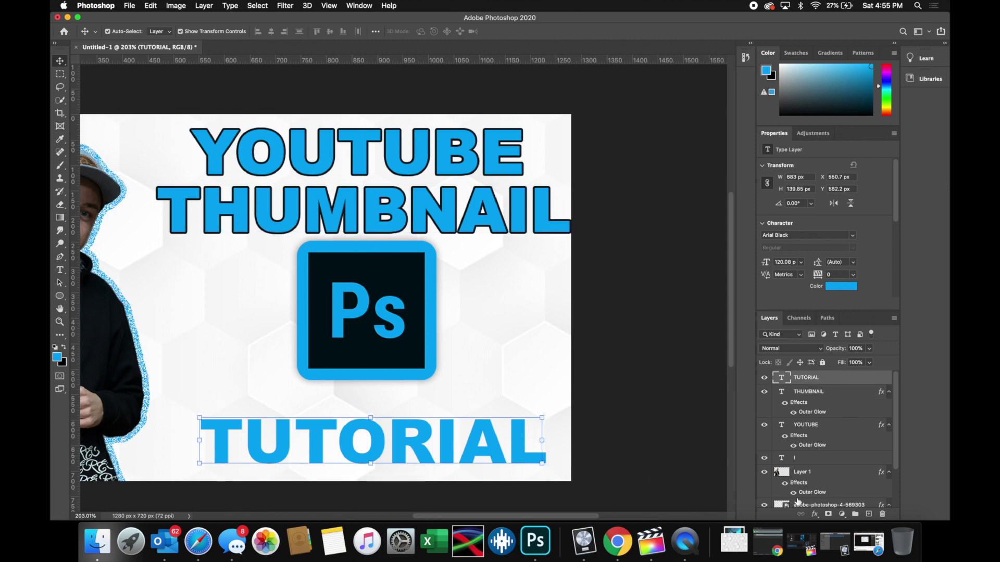
click(815, 514)
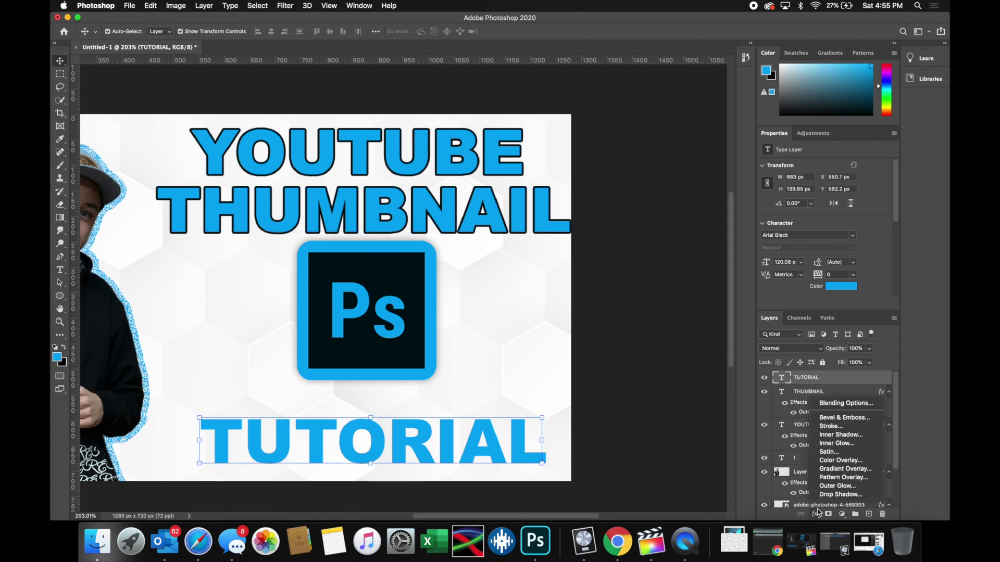
click(832, 486)
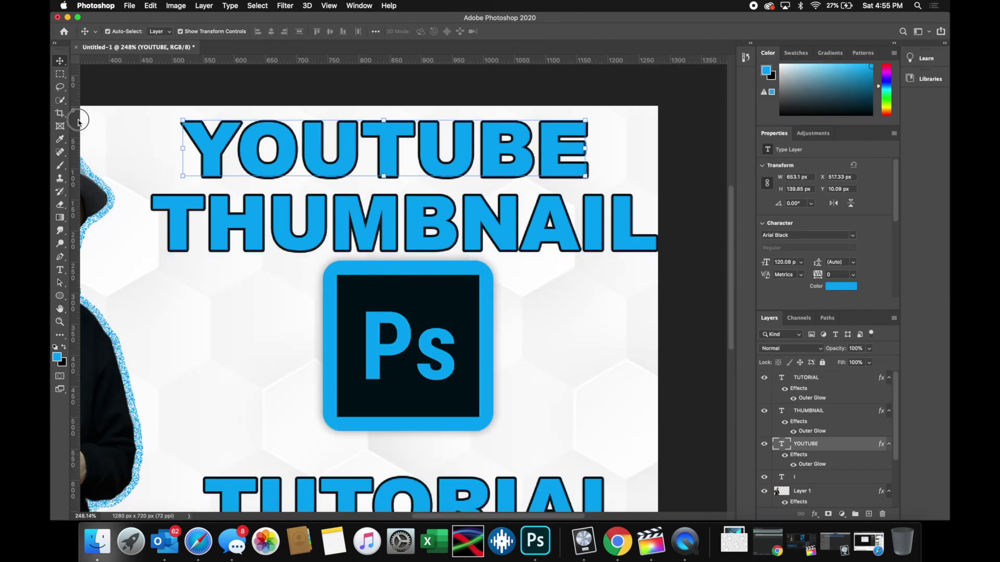
drag(76, 119, 147, 119)
drag(75, 138, 657, 166)
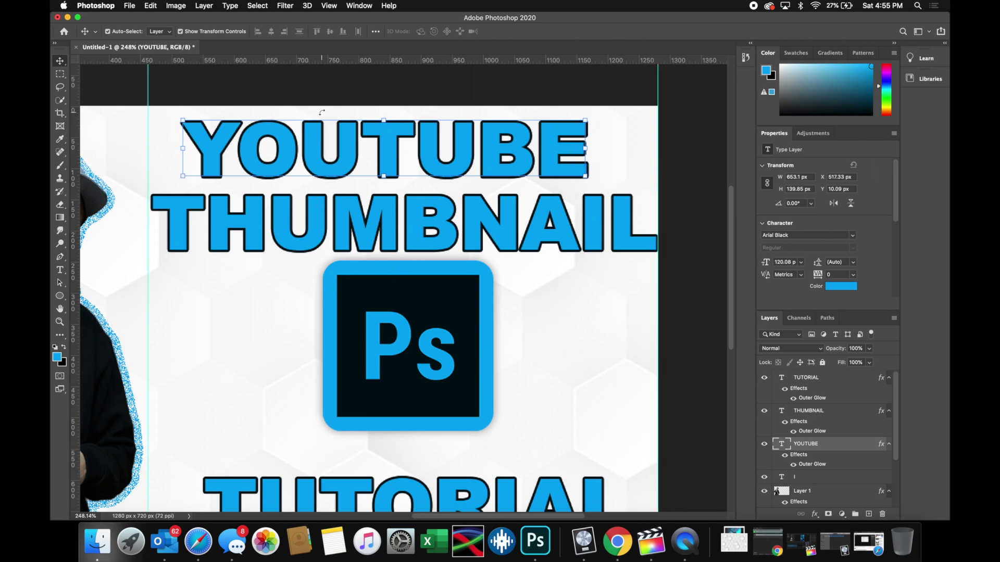
Nudge YOUTUBE right and THUMBNAIL about 6 px left to align with the guides.
drag(364, 157, 374, 156)
click(422, 99)
drag(416, 217, 412, 216)
Hide the blue Outer Glow on the person cutout layer.
scroll(413, 216, down, 3)
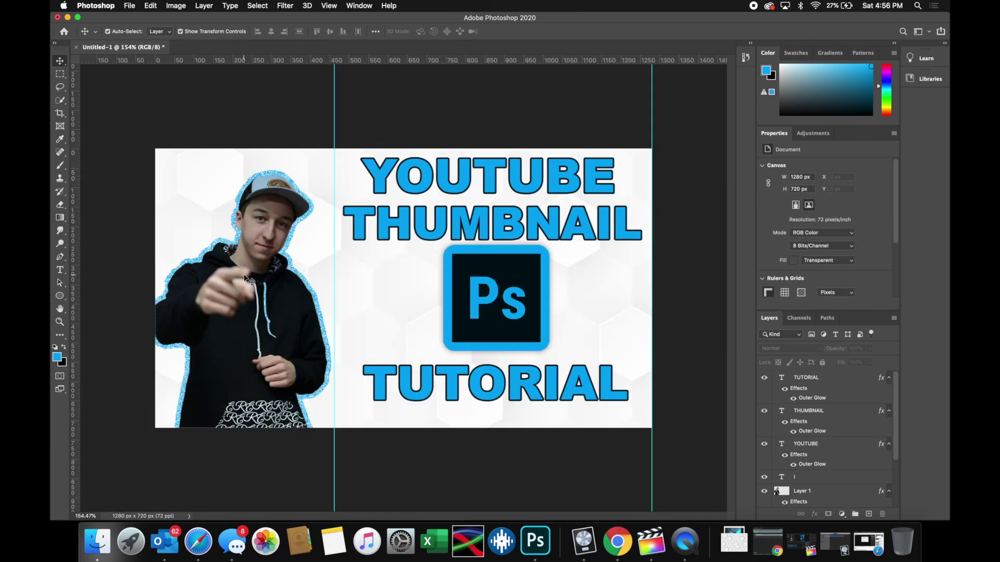
click(245, 277)
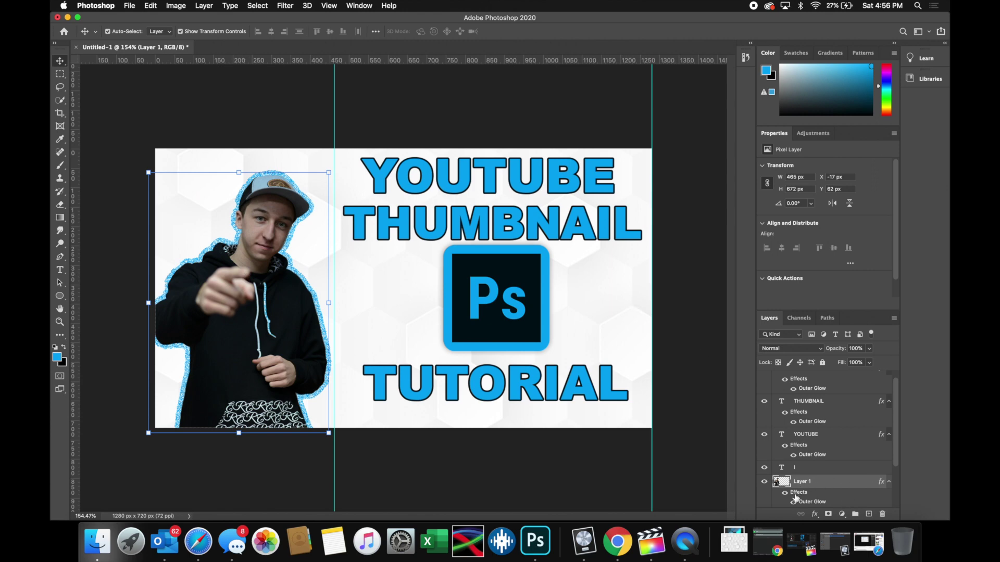
scroll(795, 498, down, 1)
click(793, 478)
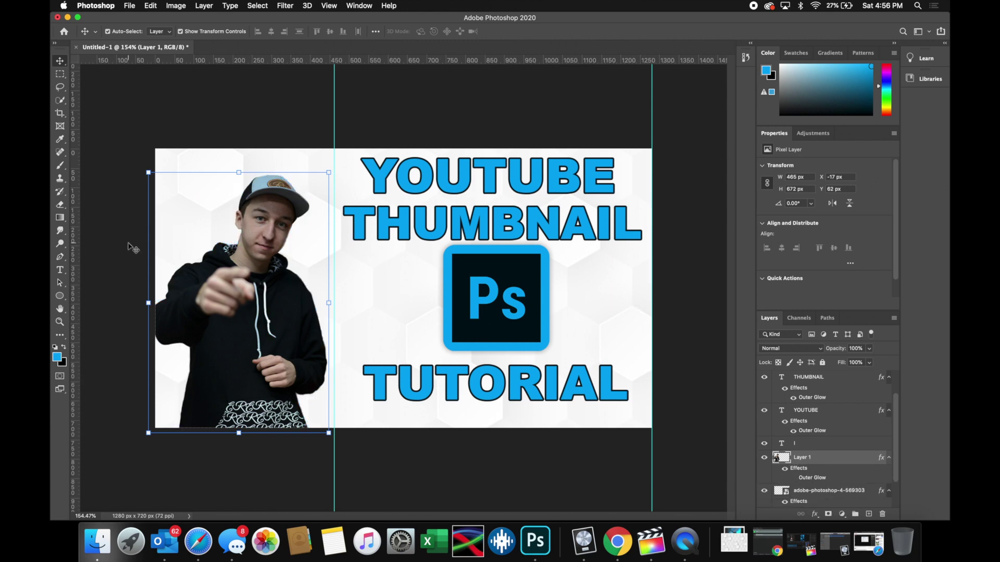
click(59, 296)
Draw a blue rectangle over the lower-left of the canvas.
right_click(59, 297)
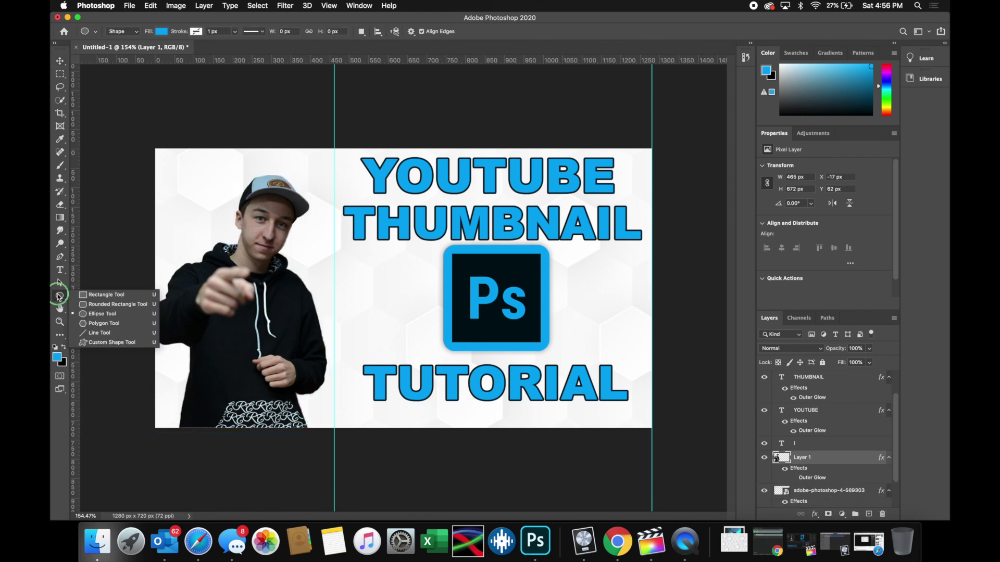
click(99, 295)
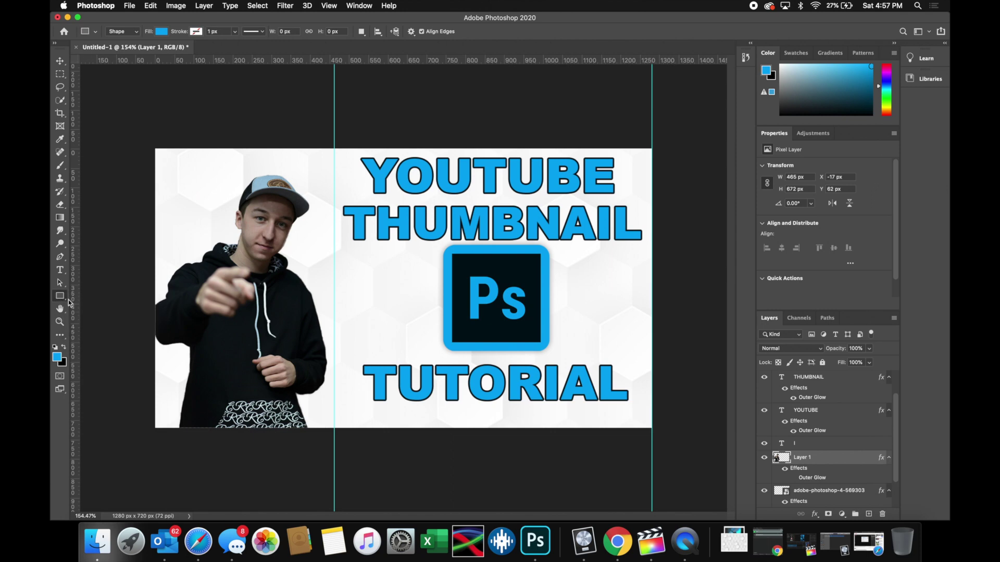
drag(106, 277, 274, 470)
Enlarge and rotate the rectangle diagonally along the left edge, layered beneath the person.
click(59, 61)
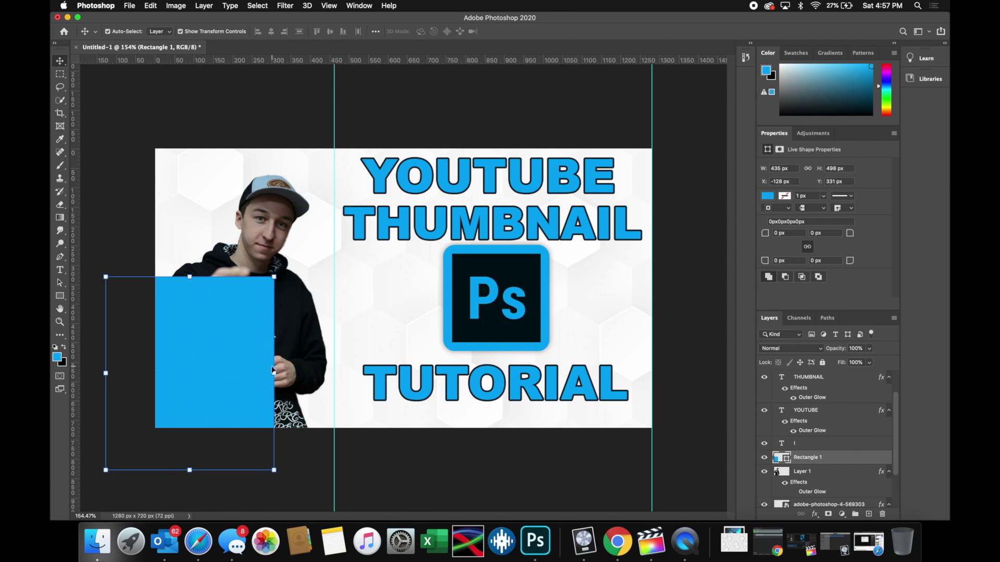
drag(269, 373, 392, 373)
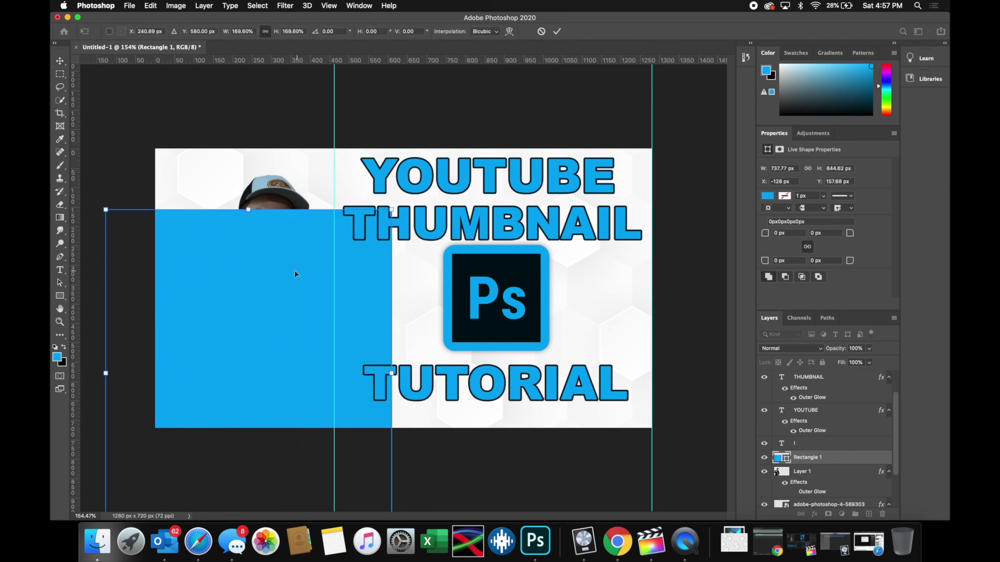
drag(106, 190, 54, 352)
drag(290, 295, 200, 376)
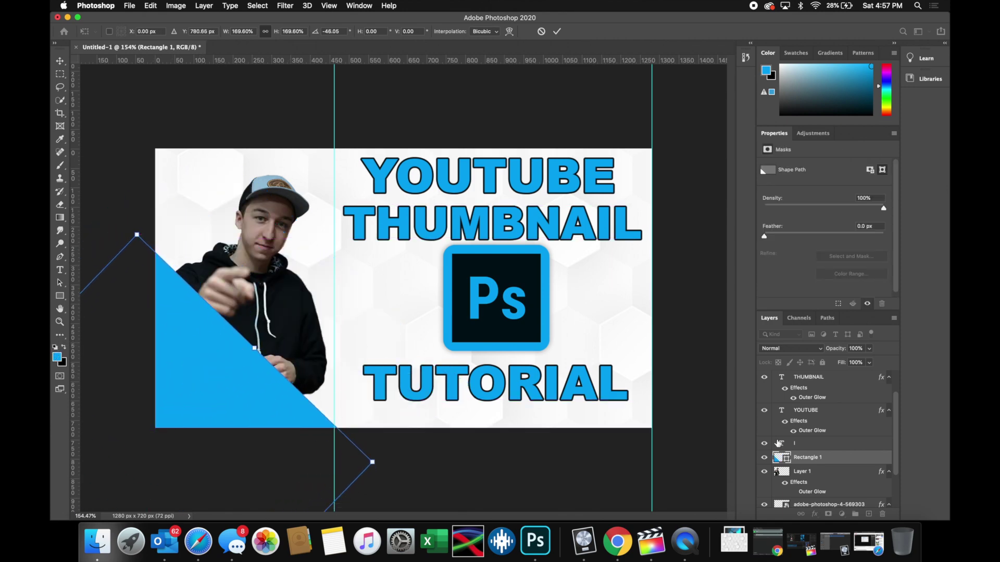
drag(808, 458, 816, 498)
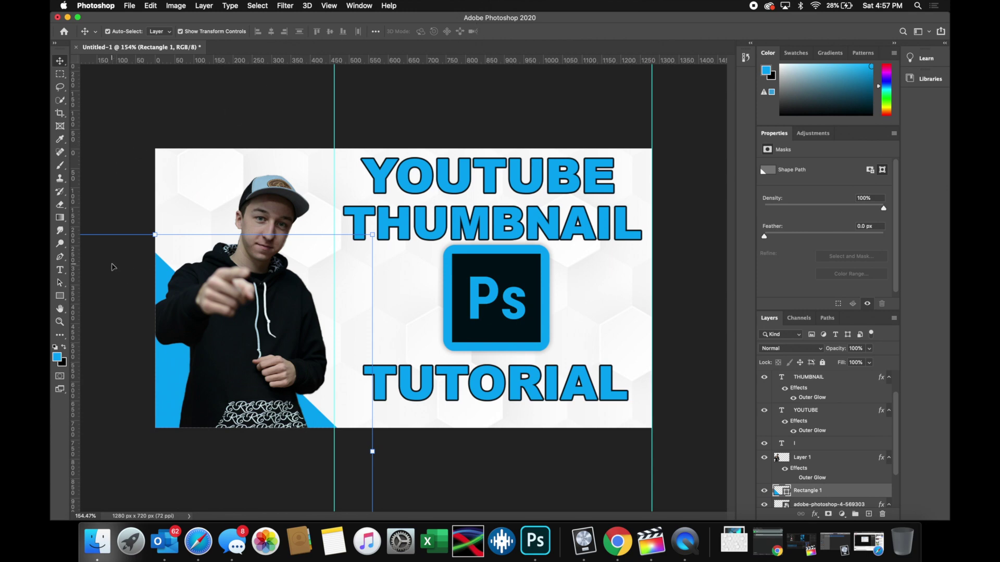
key(super+minus)
key(super+minus)
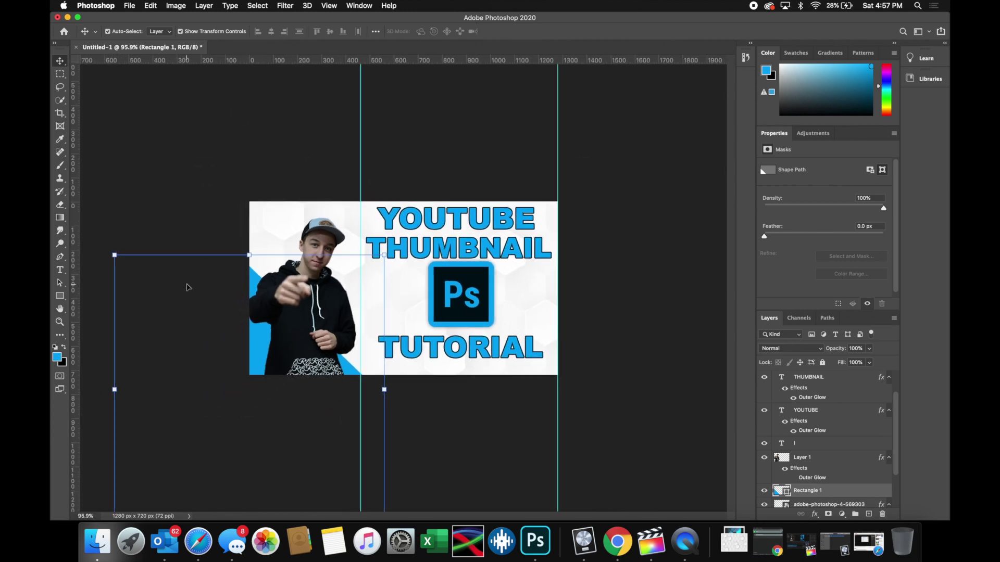
drag(107, 247, 73, 62)
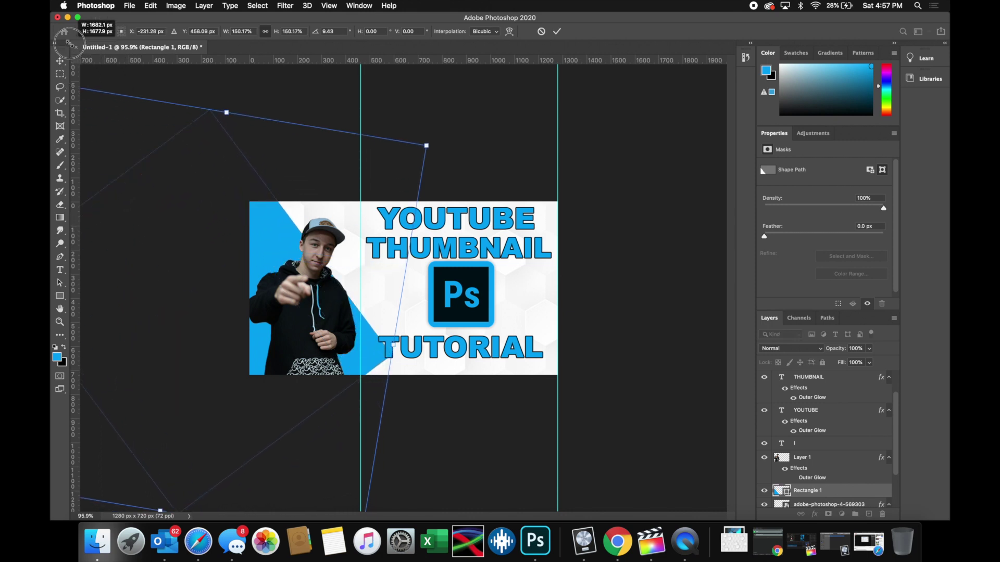
drag(210, 174, 222, 226)
click(557, 31)
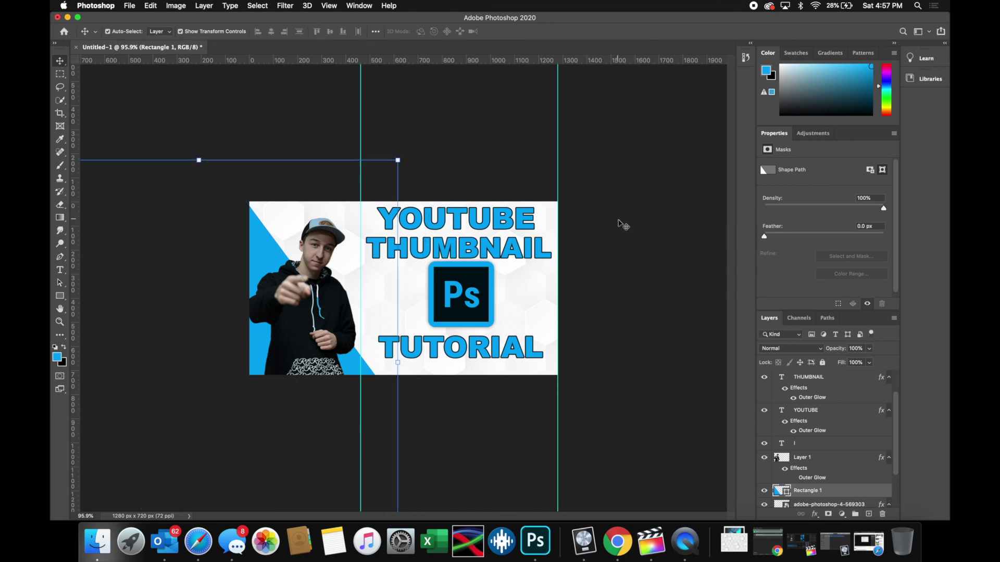
click(622, 225)
Duplicate the blue diagonal as Rectangle 1 copy, nudged right and placed beneath the original.
scroll(343, 264, up, 1)
scroll(343, 264, down, 2)
scroll(342, 265, up, 2)
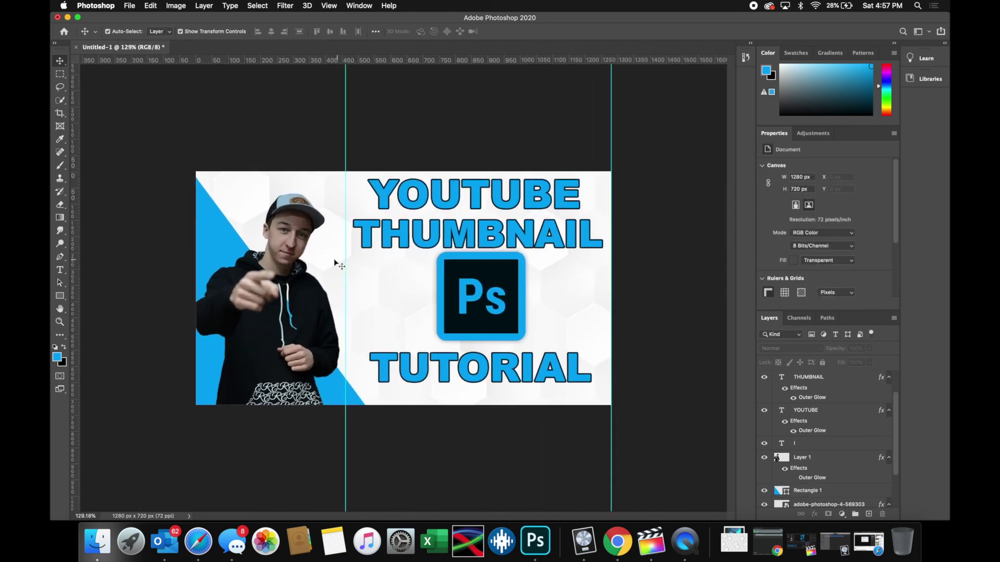
click(215, 240)
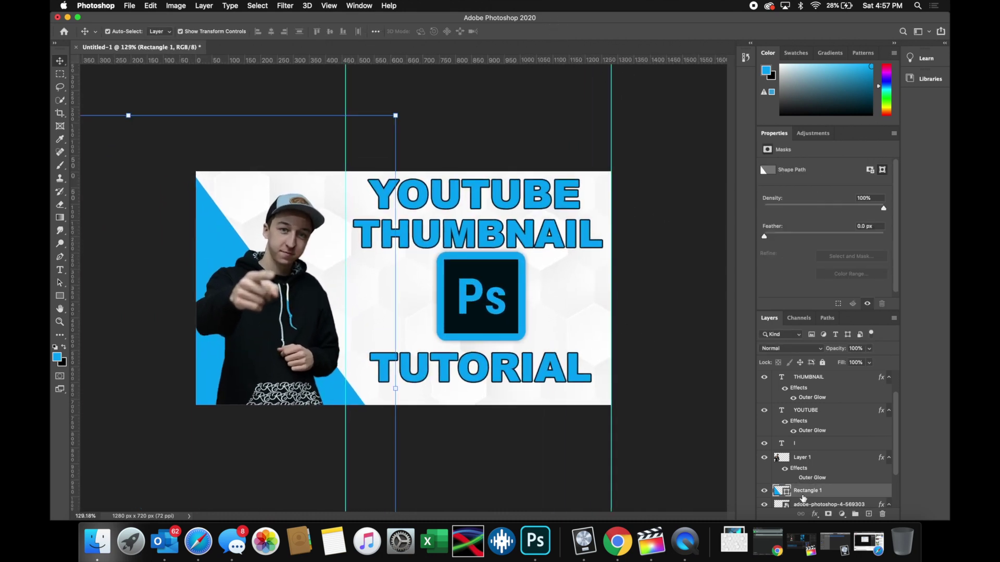
drag(804, 499, 802, 487)
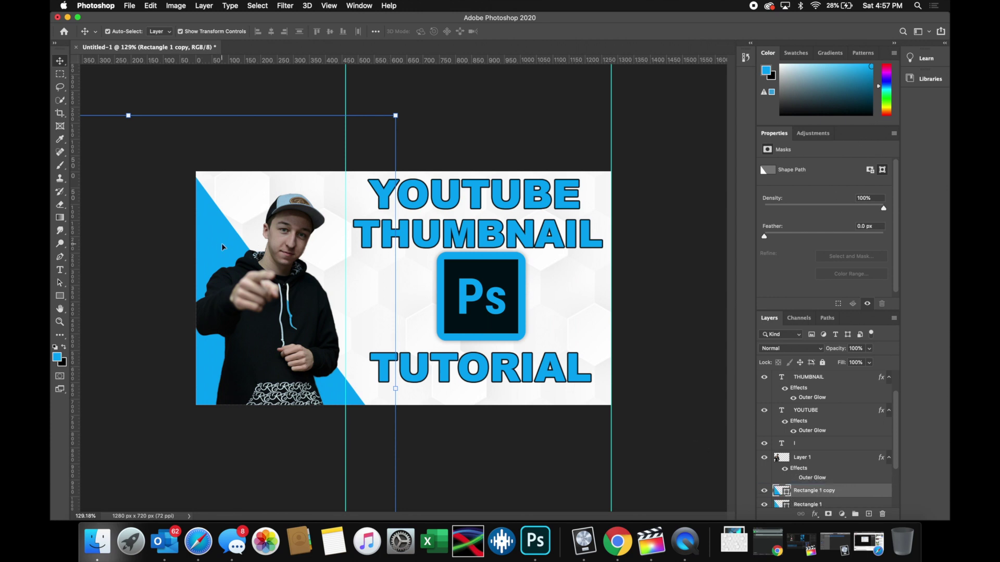
mouse_move(223, 247)
mouse_down()
mouse_move(249, 225)
mouse_move(225, 245)
mouse_up()
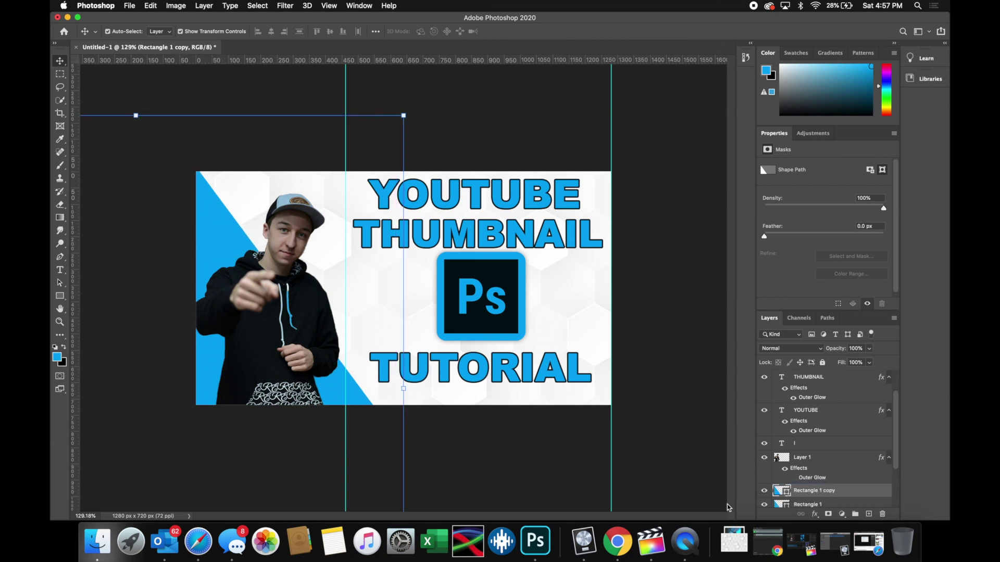
scroll(804, 469, down, 2)
drag(805, 455, 798, 475)
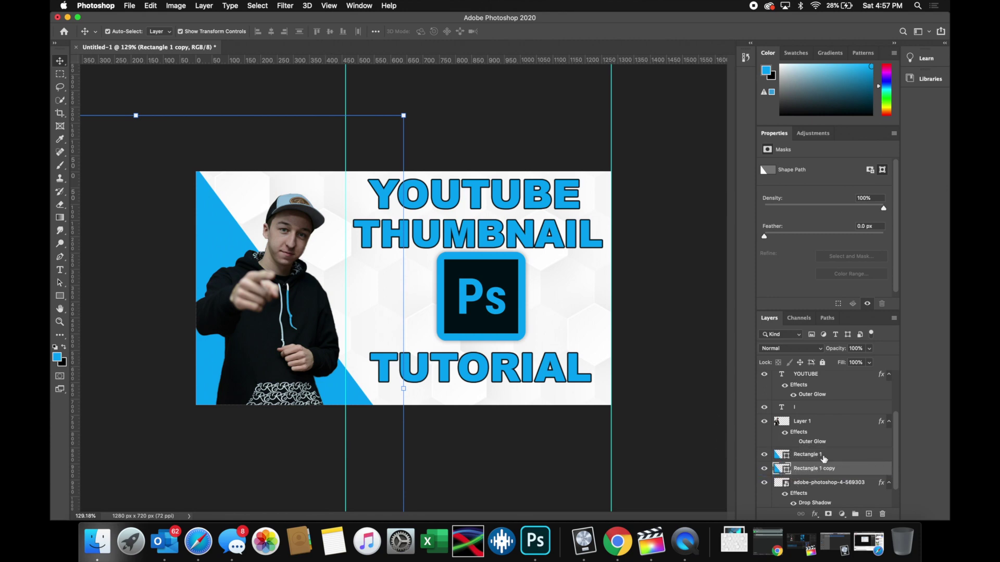
drag(865, 72, 871, 152)
double_click(782, 475)
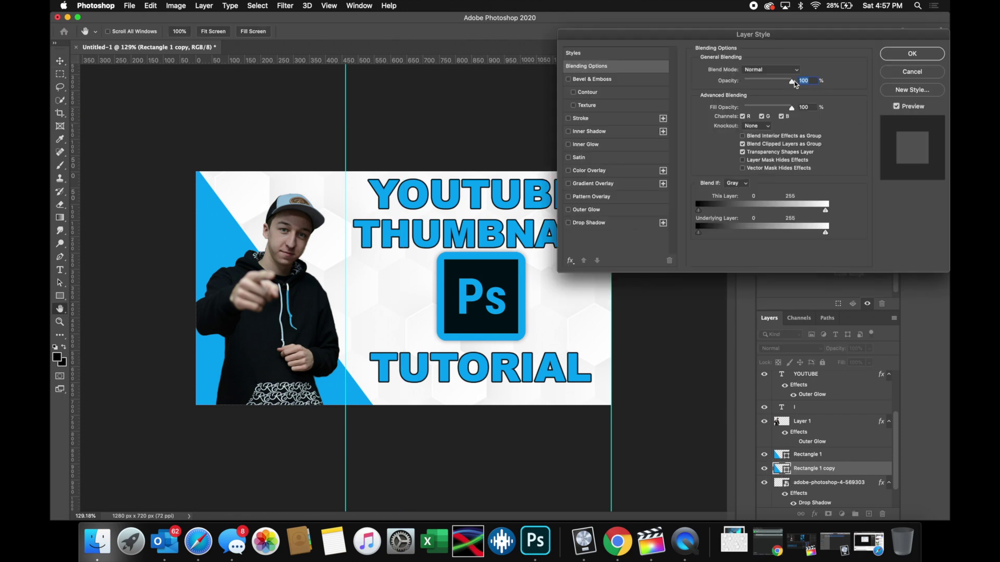
Give Rectangle 1 copy a black (000000) Color Overlay.
click(589, 171)
click(793, 79)
drag(720, 79, 768, 170)
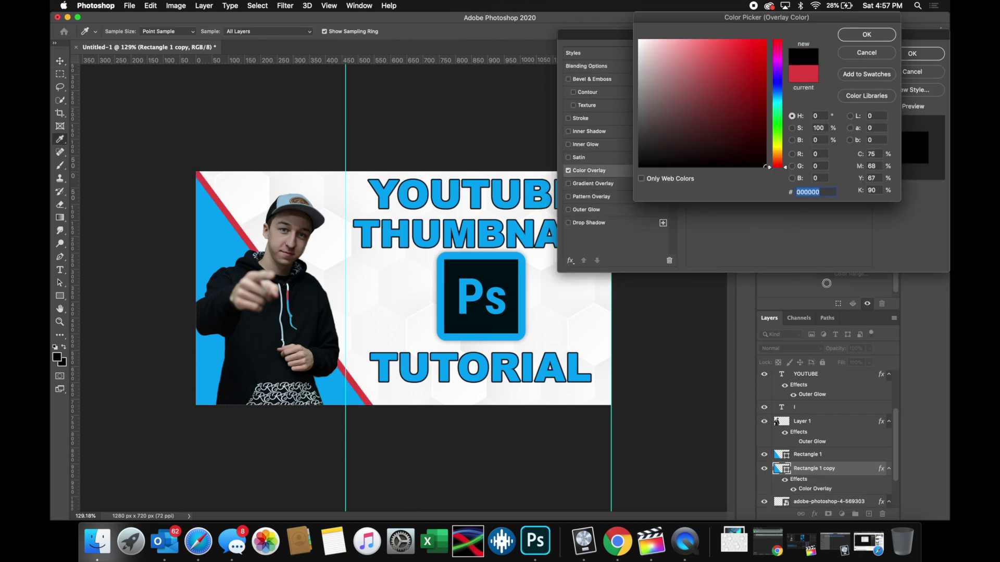
click(867, 35)
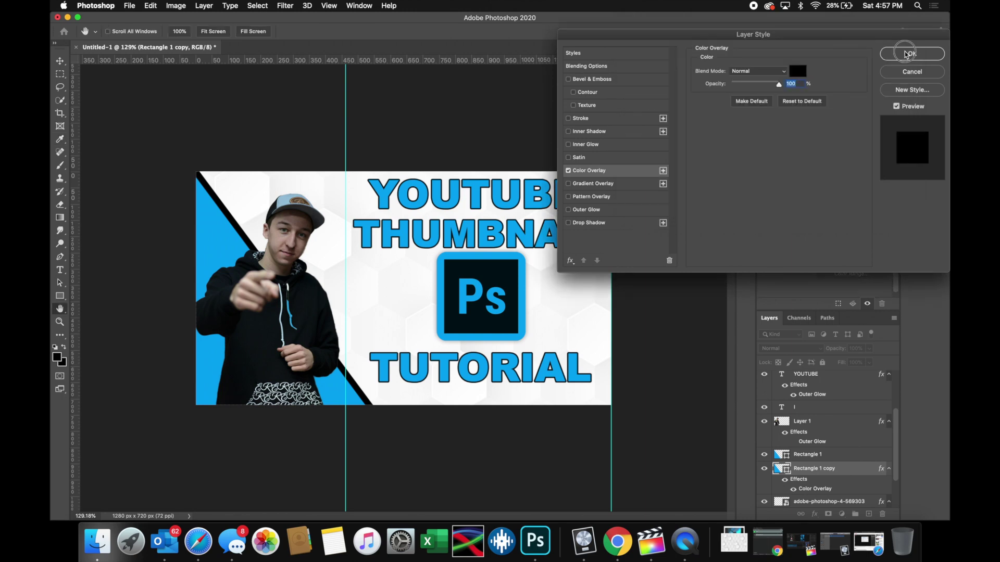
click(913, 53)
Shift the black stripe slightly up-left so a thin black edge shows along the blue diagonal.
scroll(405, 335, down, 3)
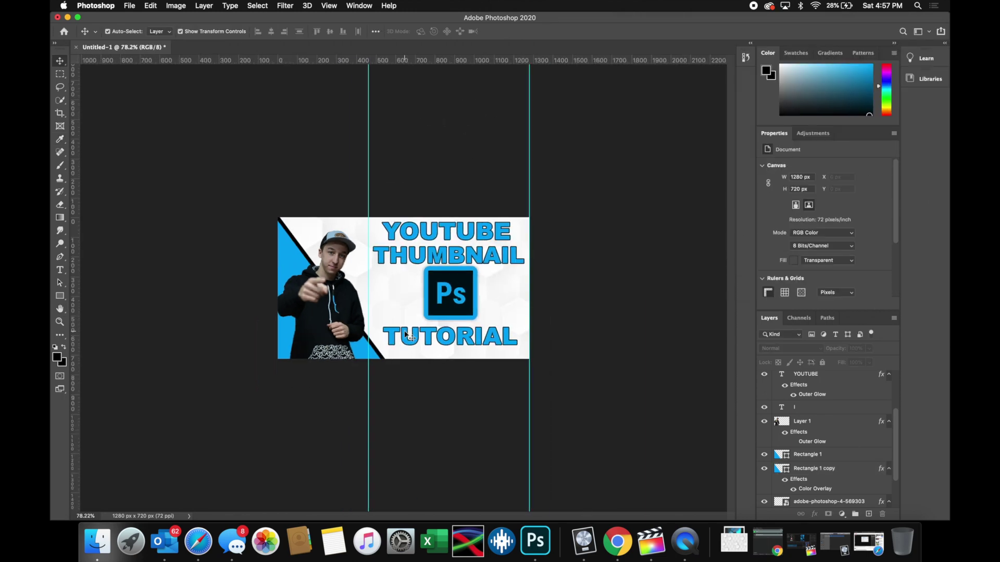
scroll(406, 335, up, 4)
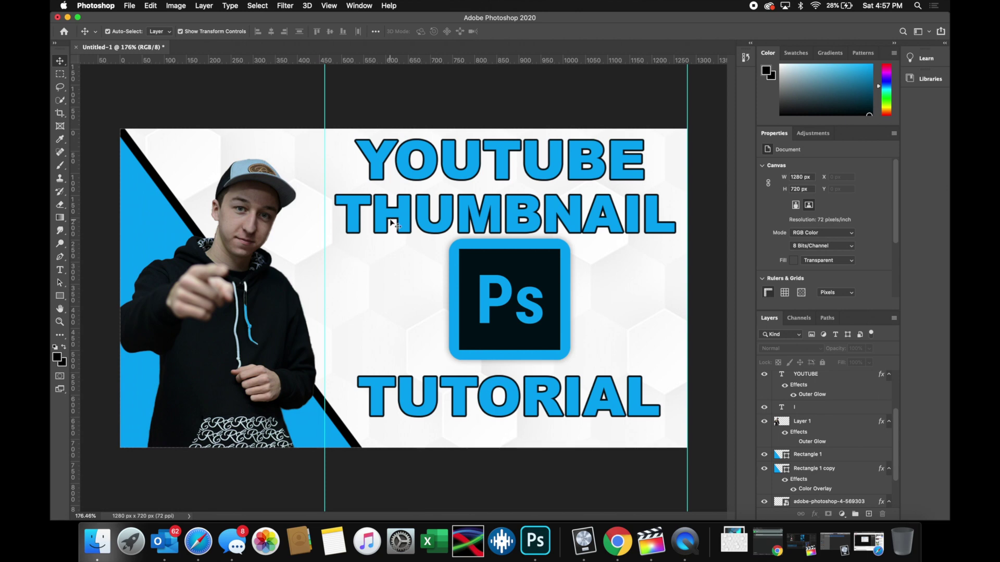
click(194, 231)
drag(194, 232, 187, 230)
click(576, 102)
Select and deselect the Ps logo to check its spacing between THUMBNAIL and TUTORIAL.
scroll(469, 275, down, 6)
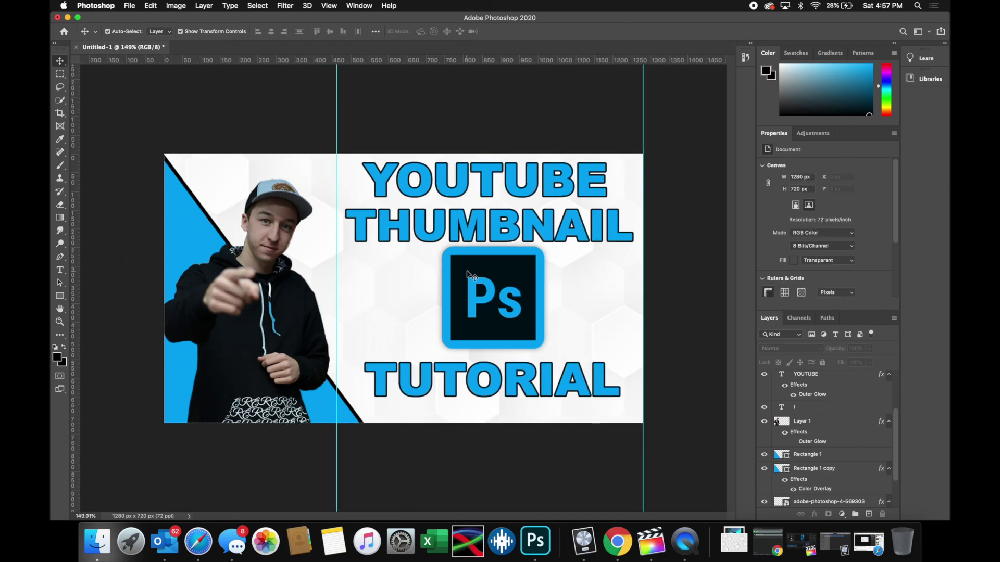
scroll(403, 288, up, 6)
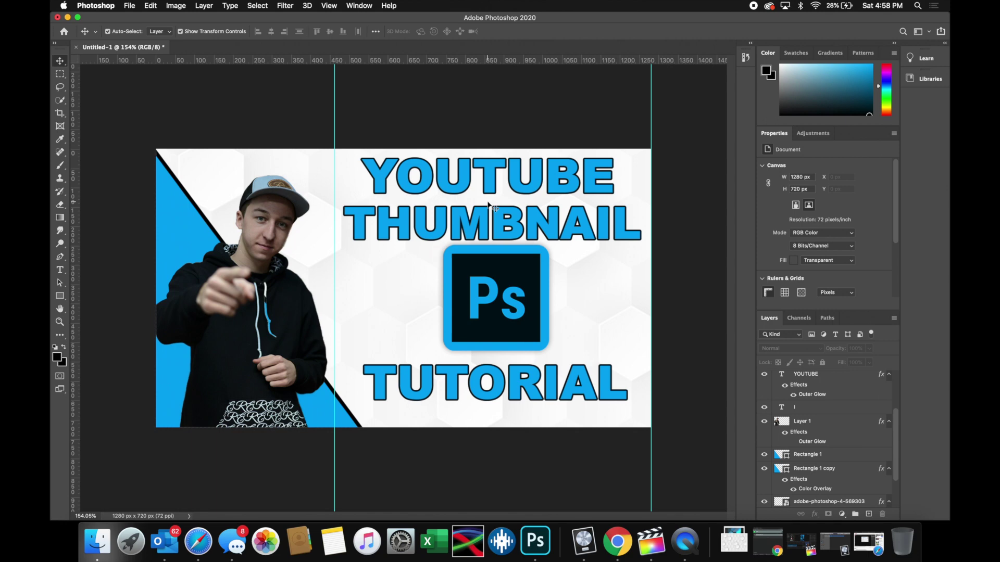
scroll(525, 248, down, 2)
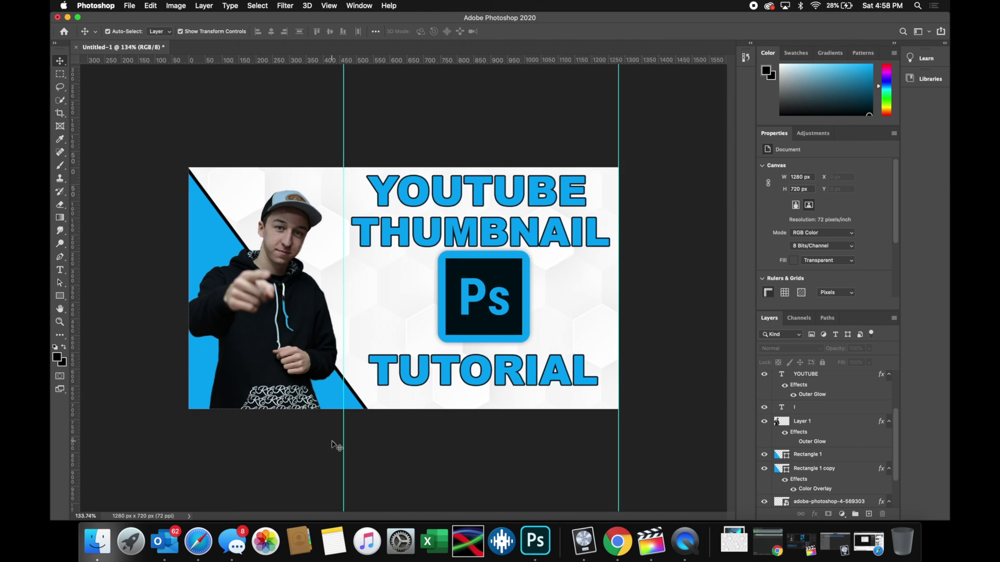
click(501, 297)
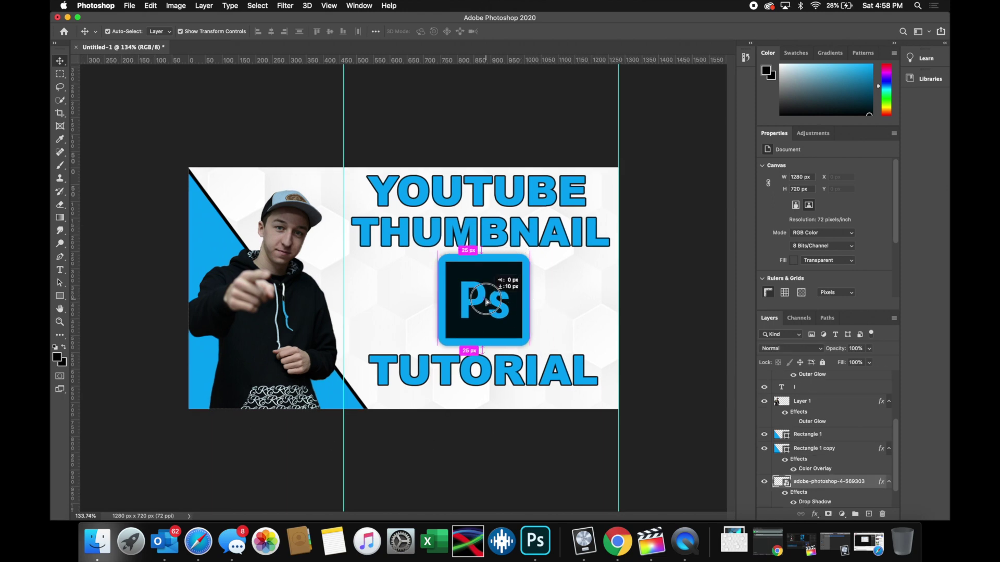
click(655, 198)
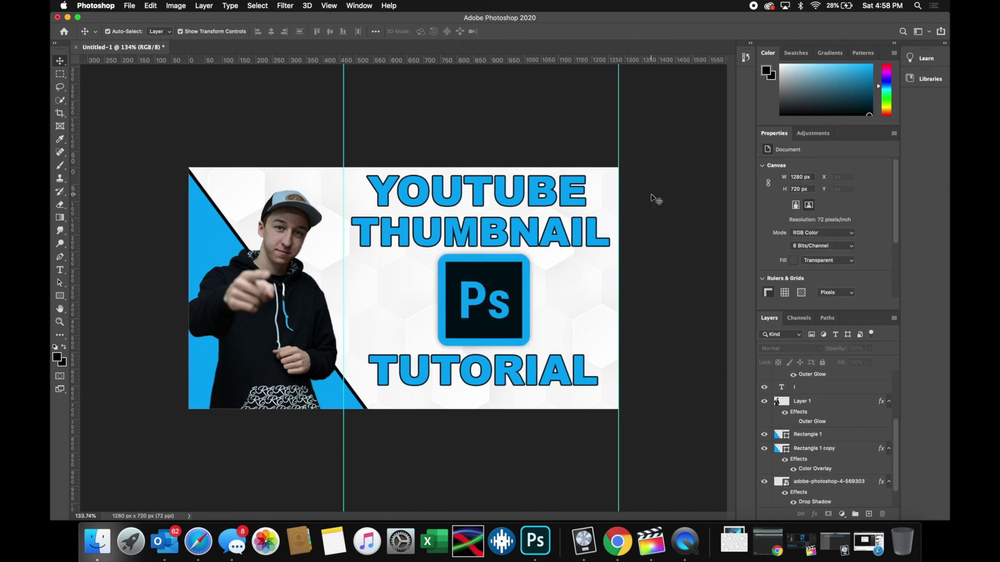